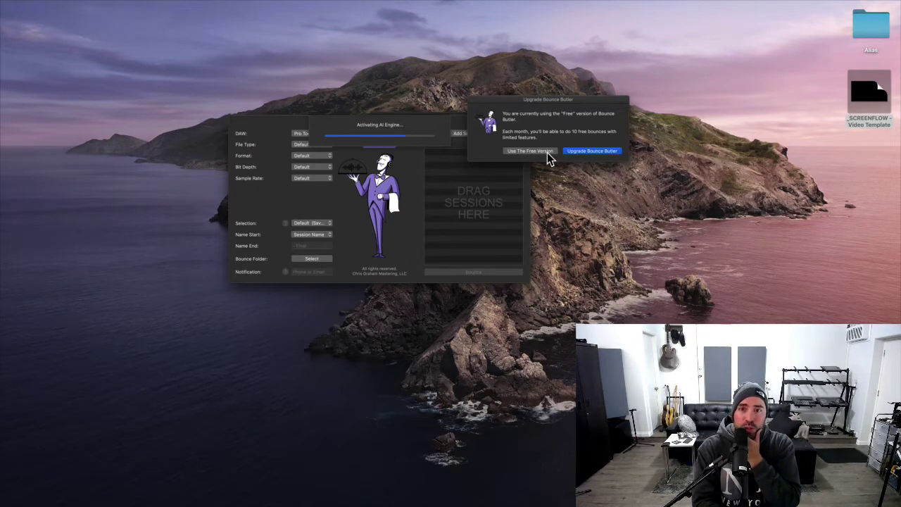
Continue on Bounce Butter's free version and set DAW to Logic Pro X and format to WAV.
left_click(547, 152)
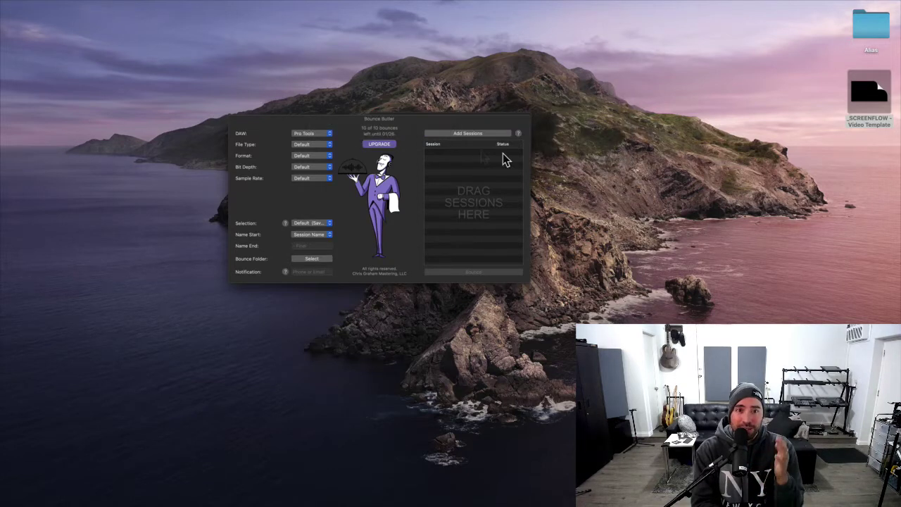
left_click_drag(405, 118, 475, 135)
left_click(393, 152)
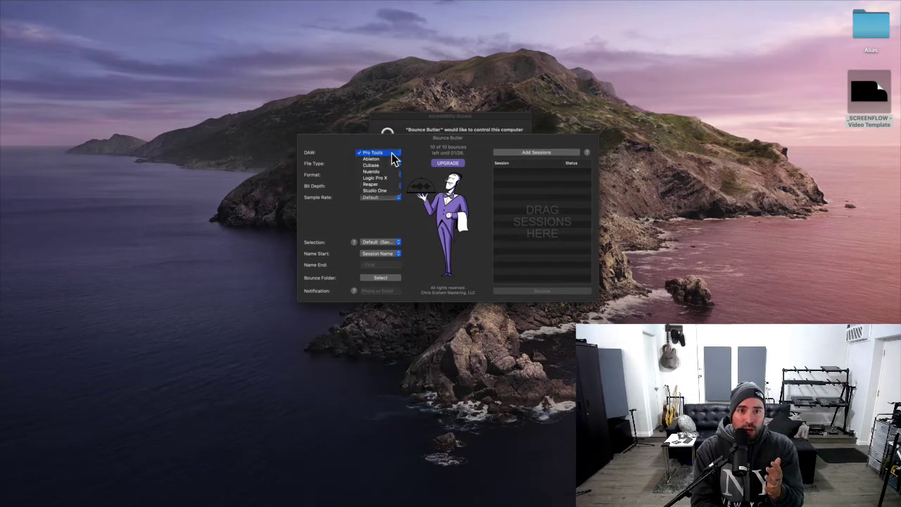
left_click(392, 177)
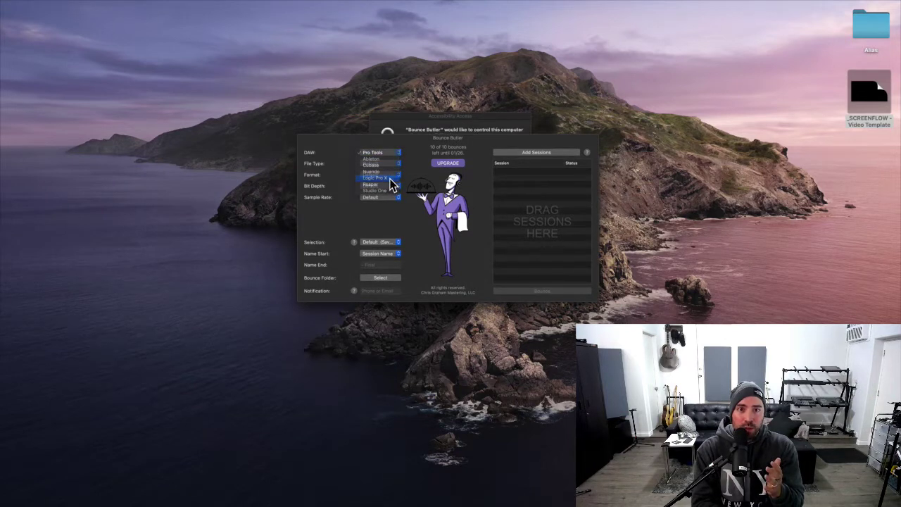
left_click(393, 163)
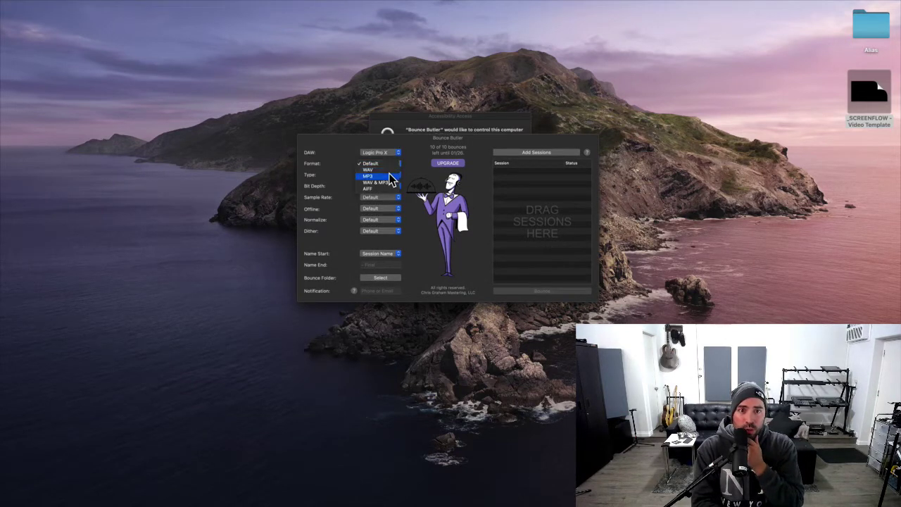
left_click(392, 176)
Keep the file type at Default, with bit depth 32 Bit and sample rate 48 kHz.
left_click(392, 176)
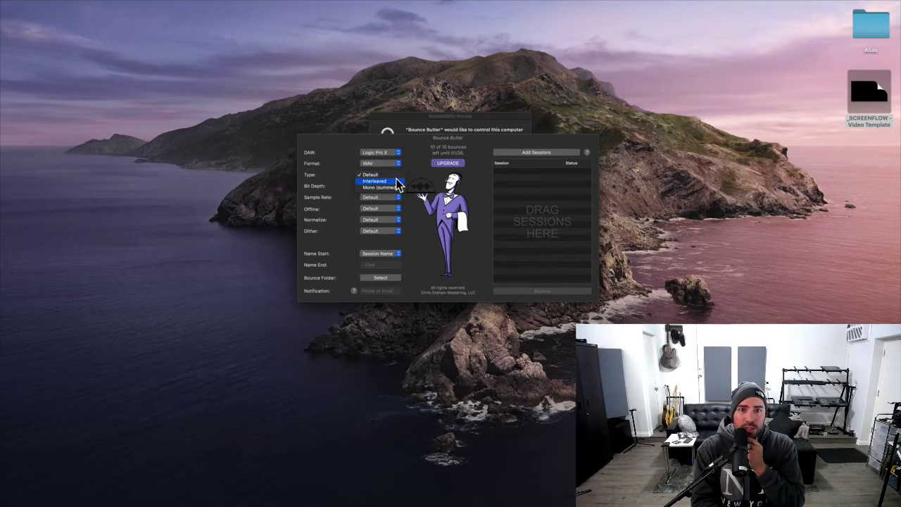
left_click(398, 181)
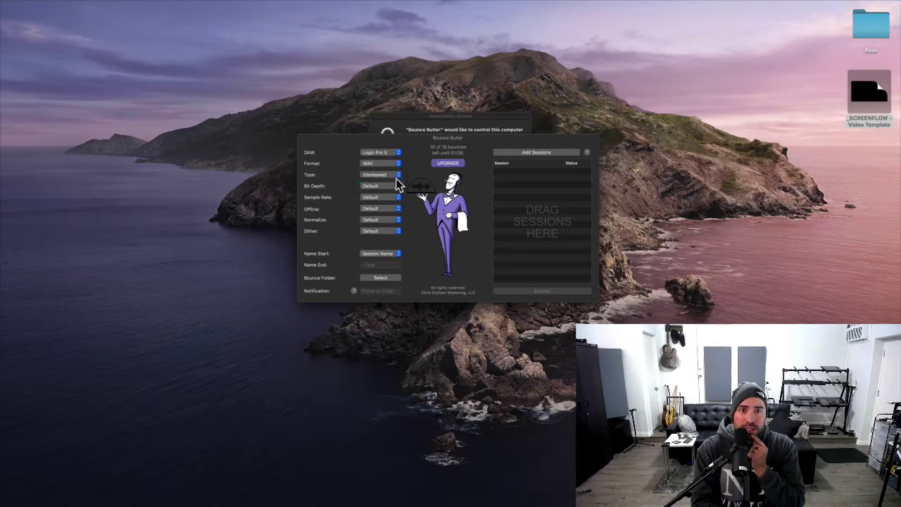
left_click(392, 176)
left_click(393, 174)
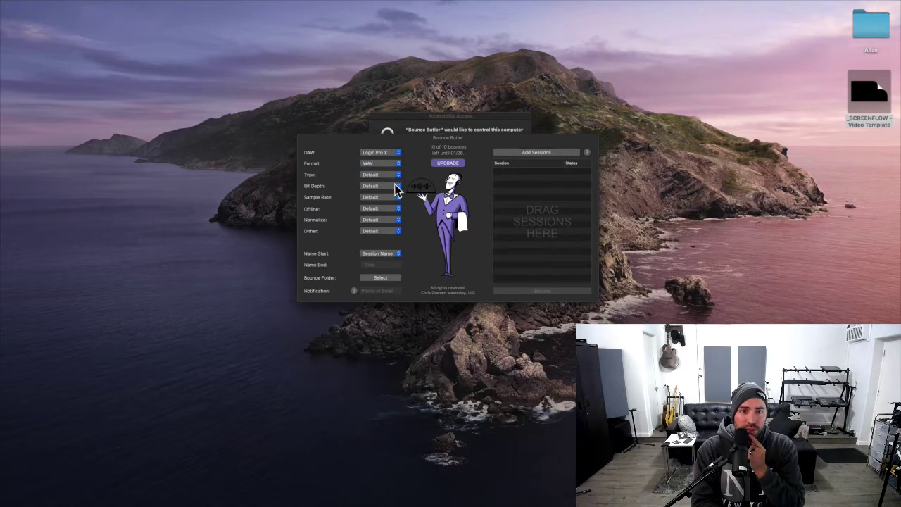
left_click(396, 188)
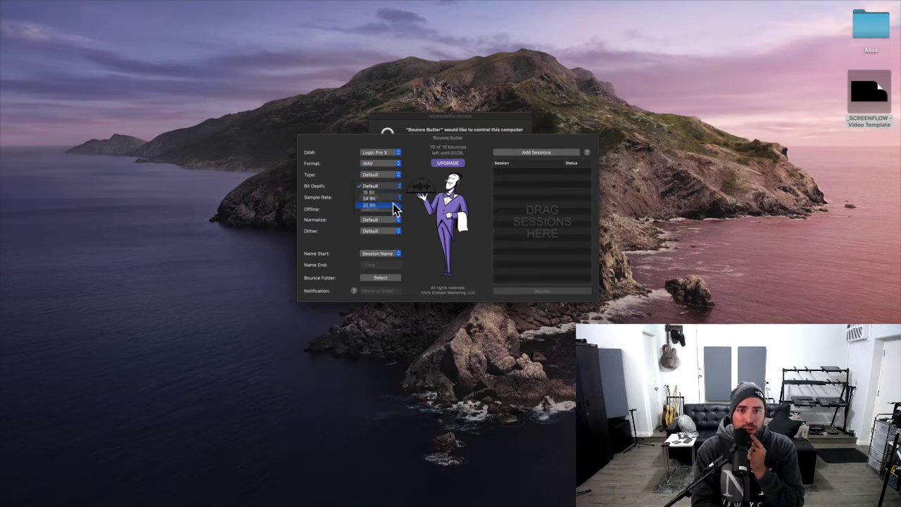
left_click(393, 200)
left_click(392, 198)
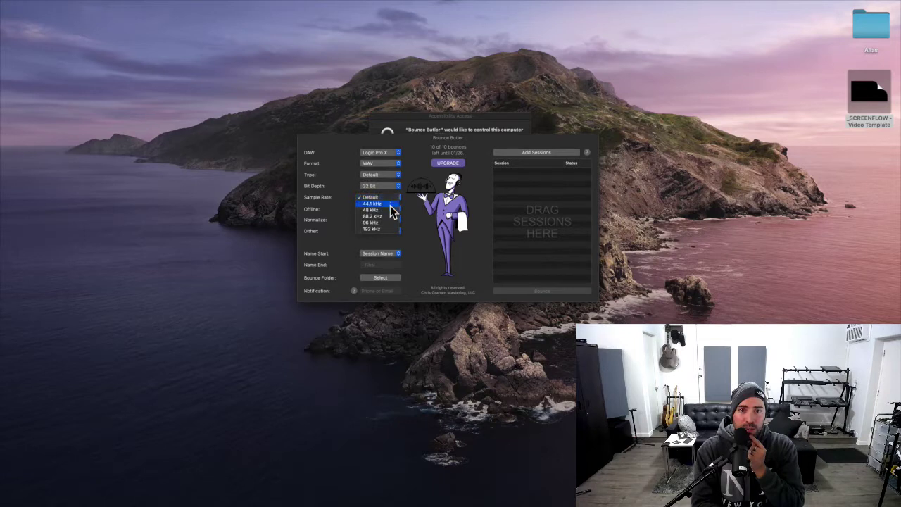
left_click(393, 209)
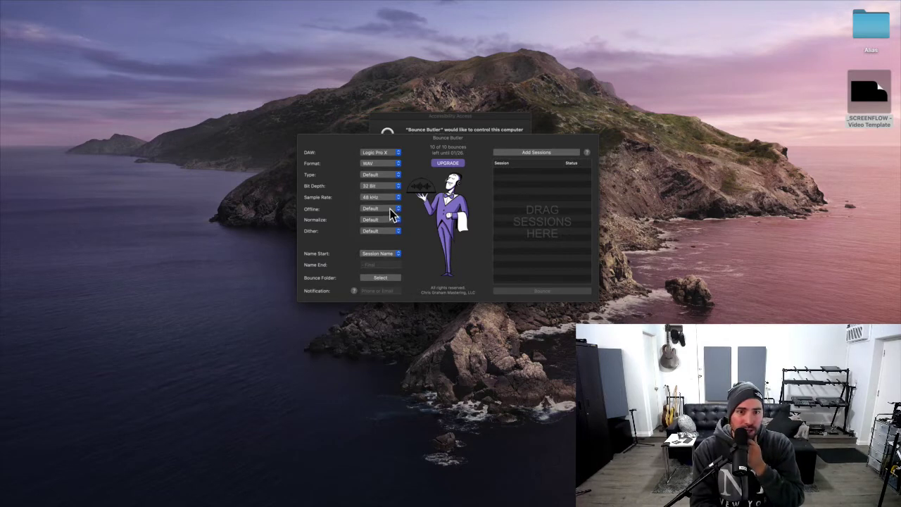
left_click(392, 211)
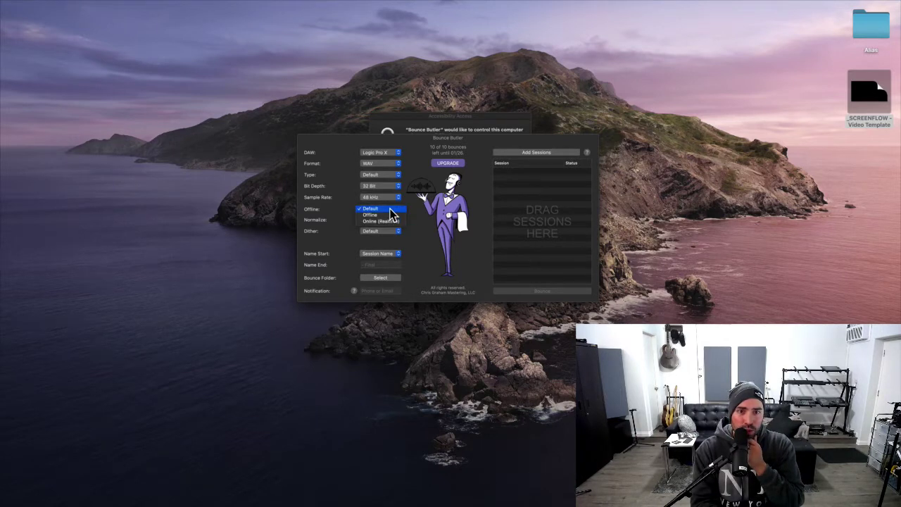
Set bouncing to Online (Realtime), with Normalize Off and Dither None.
left_click(391, 222)
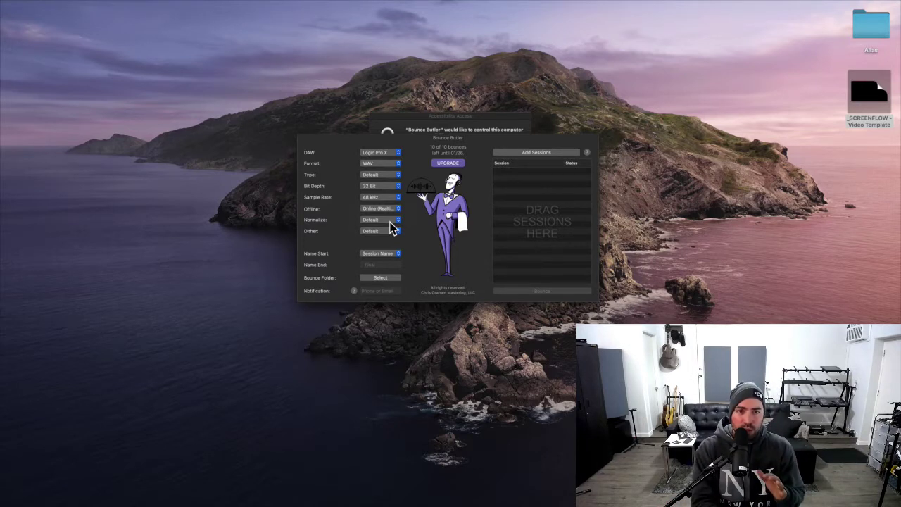
left_click(392, 223)
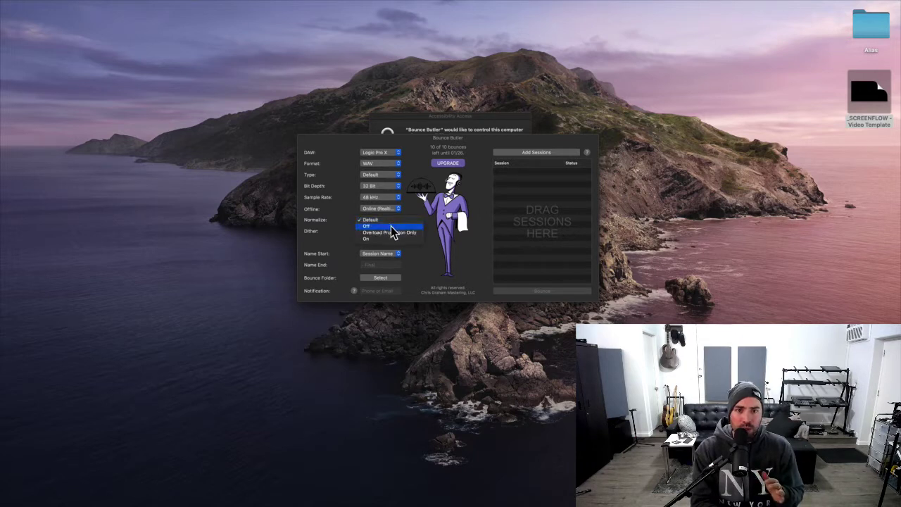
left_click(390, 227)
left_click(391, 231)
left_click(391, 236)
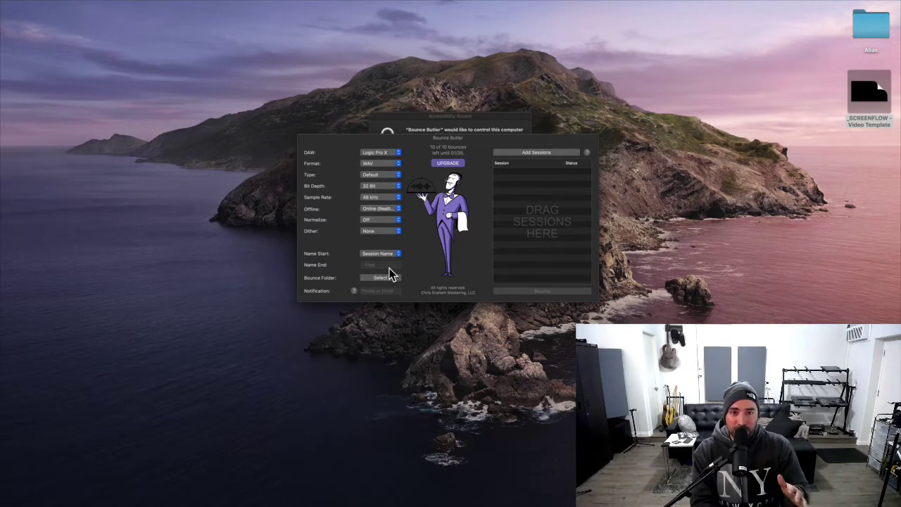
Keep Session Name as the name start and dismiss the Large-plan custom bounce folder notice.
left_click(390, 256)
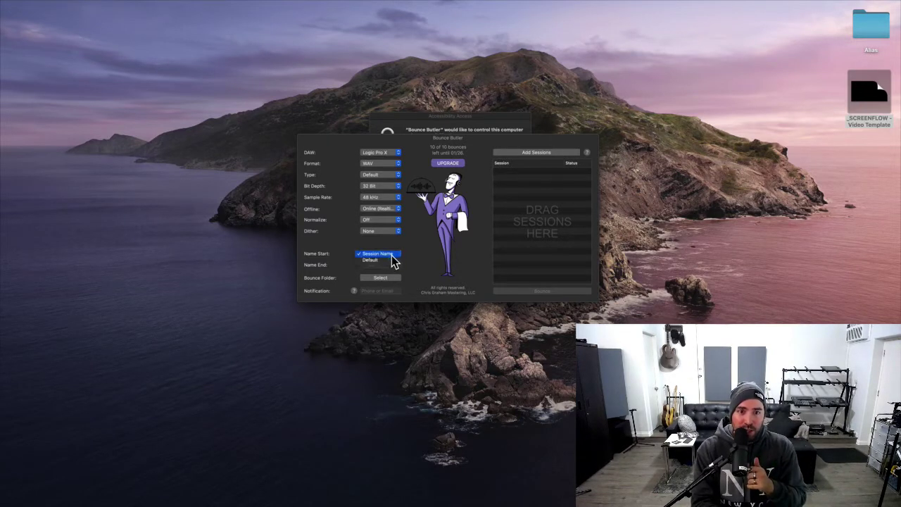
left_click(395, 258)
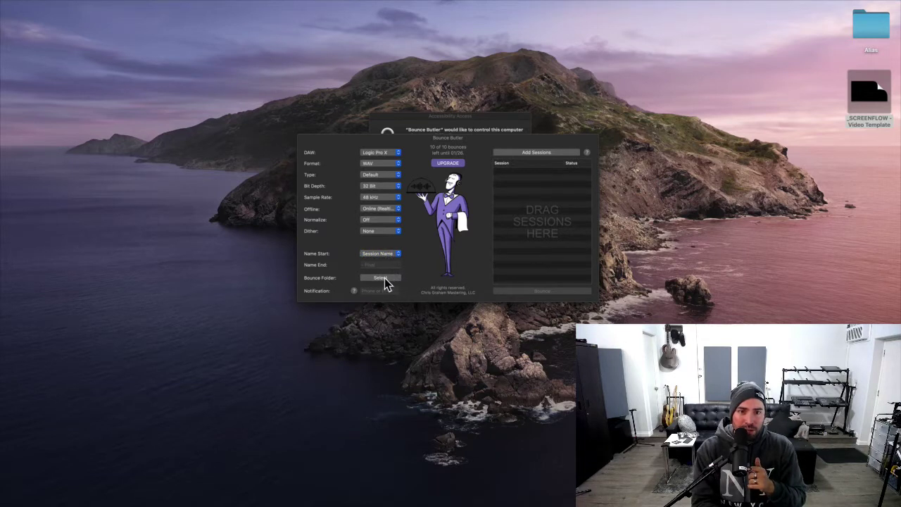
left_click(384, 277)
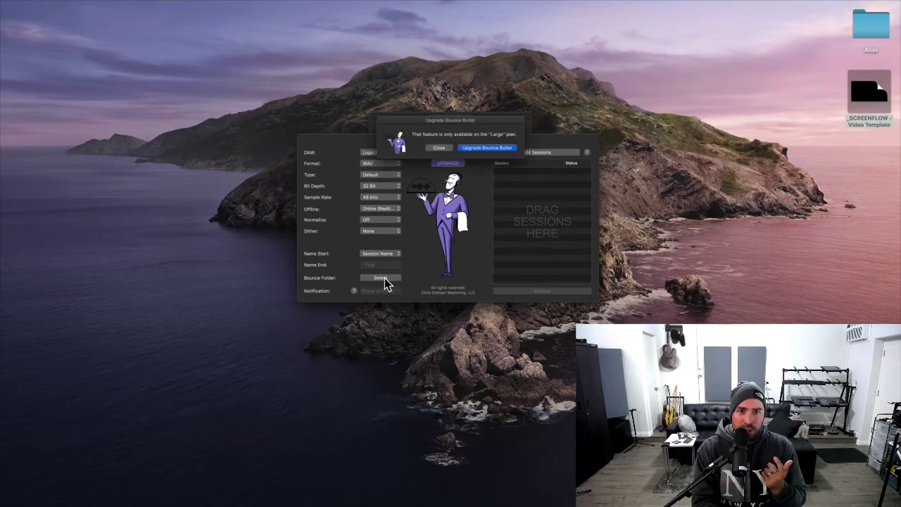
left_click(437, 150)
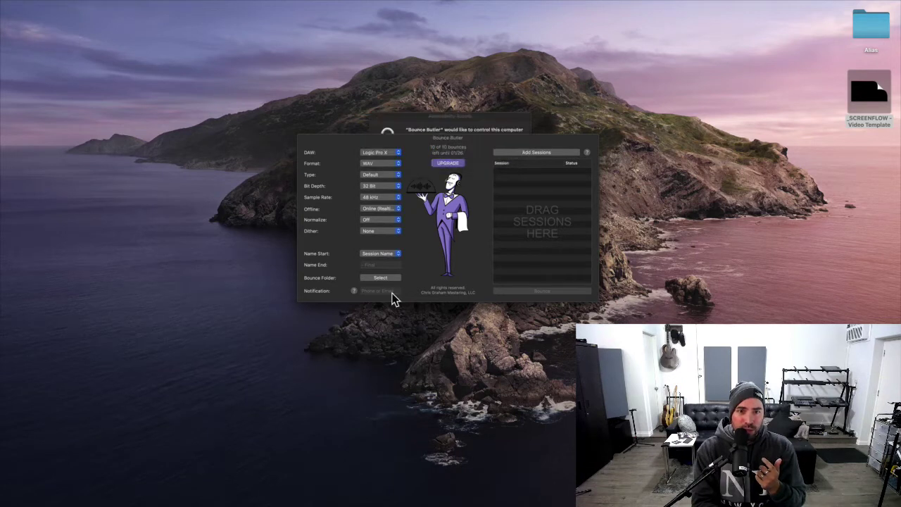
Review Bounce Butter in the Accessibility privacy list, then close Security & Privacy.
left_click(497, 137)
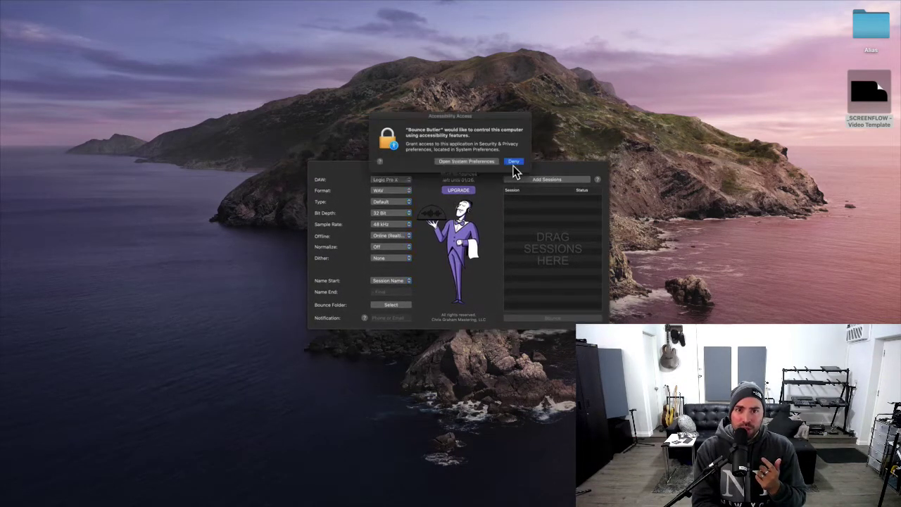
left_click(483, 164)
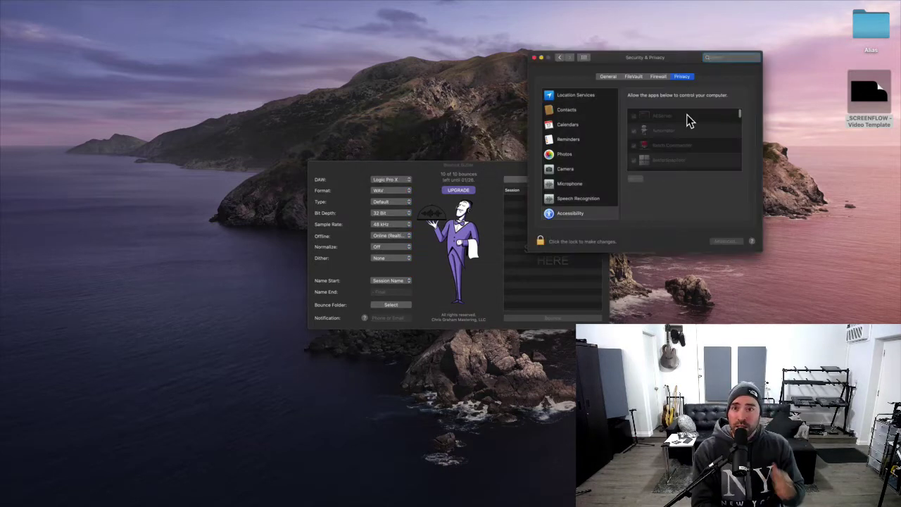
scroll(672, 151, "down", 3)
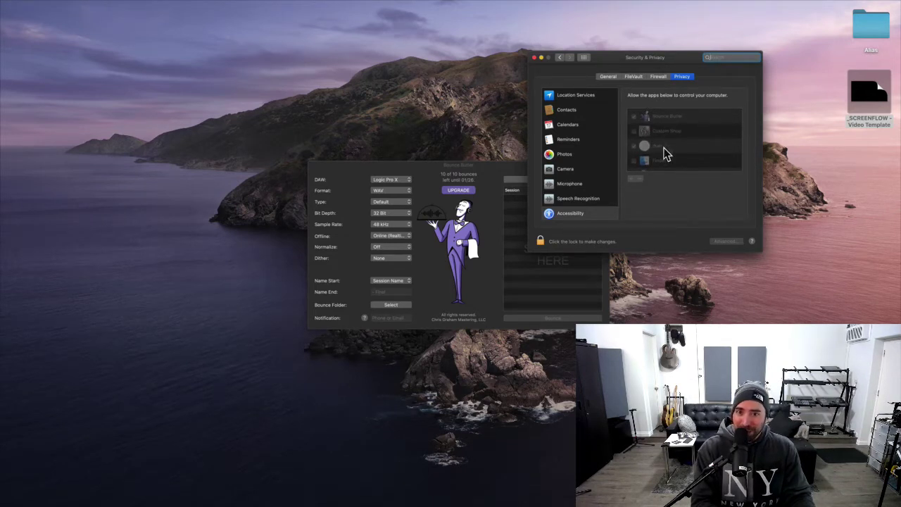
left_click(535, 58)
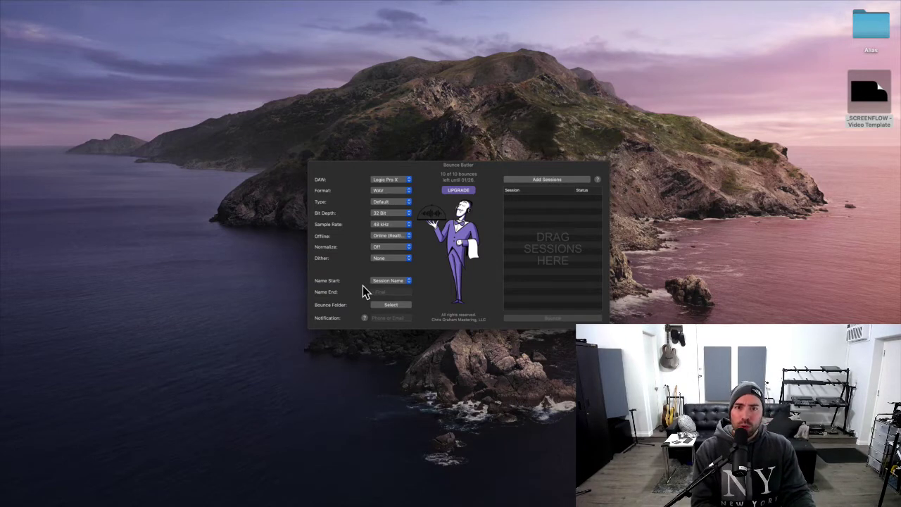
left_click(547, 181)
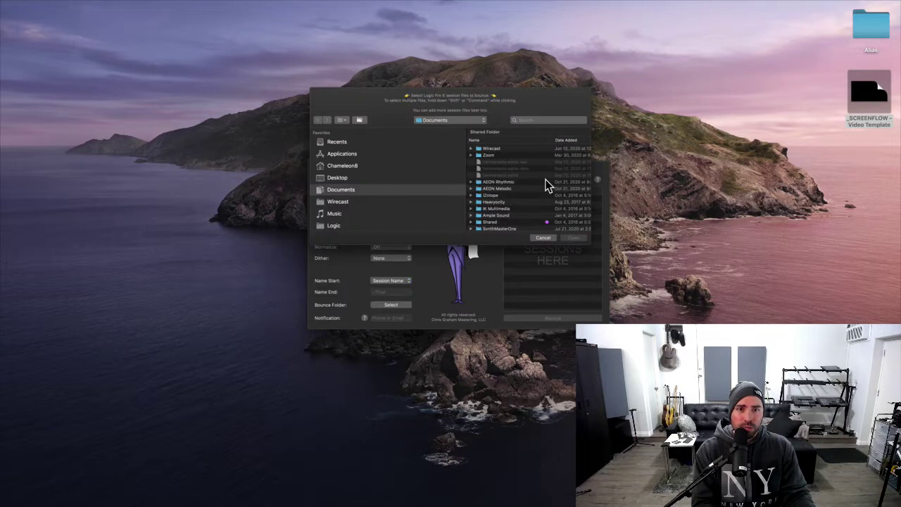
scroll(415, 194, "down", 10)
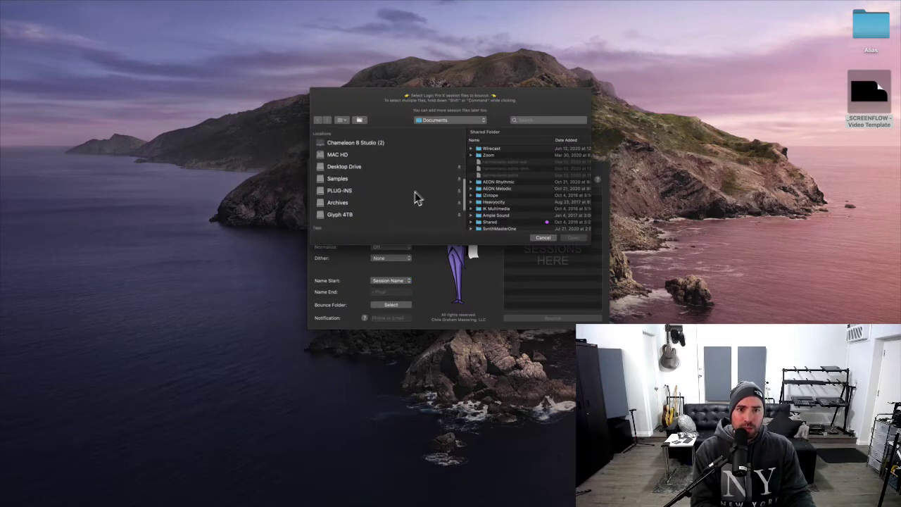
left_click(380, 198)
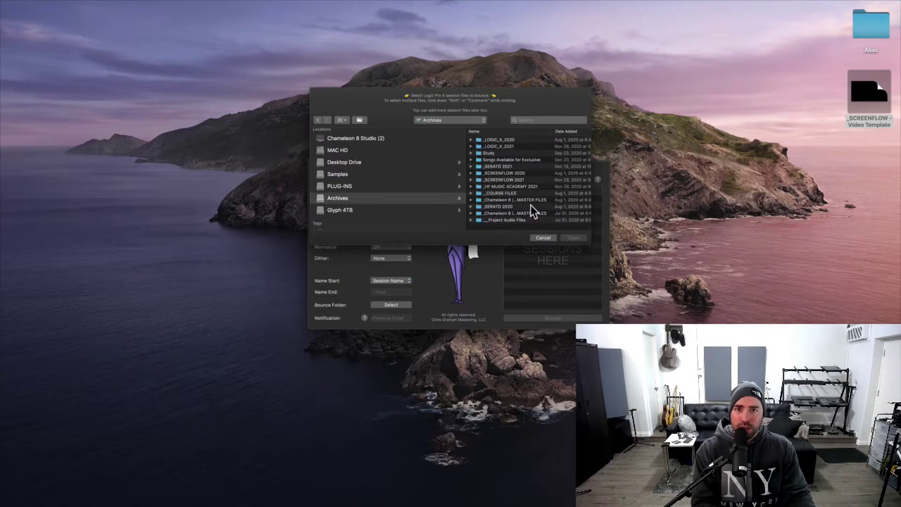
double_click(521, 146)
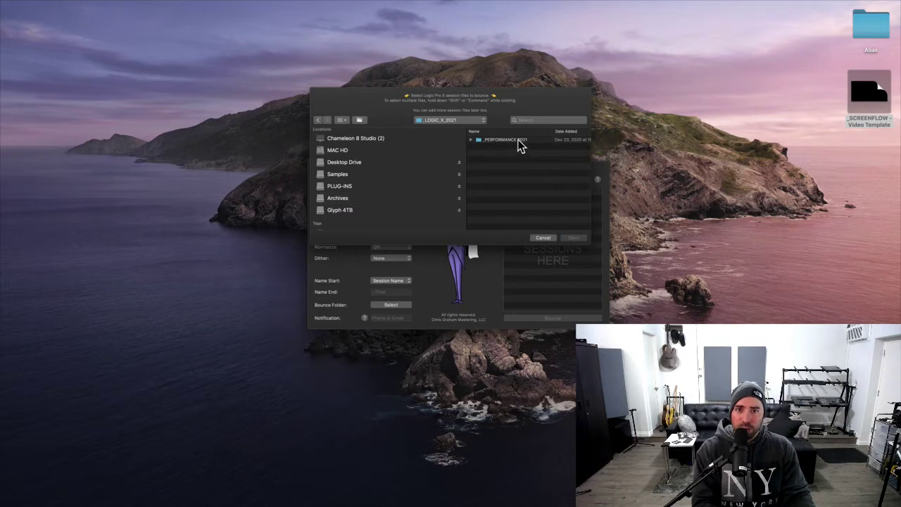
double_click(520, 141)
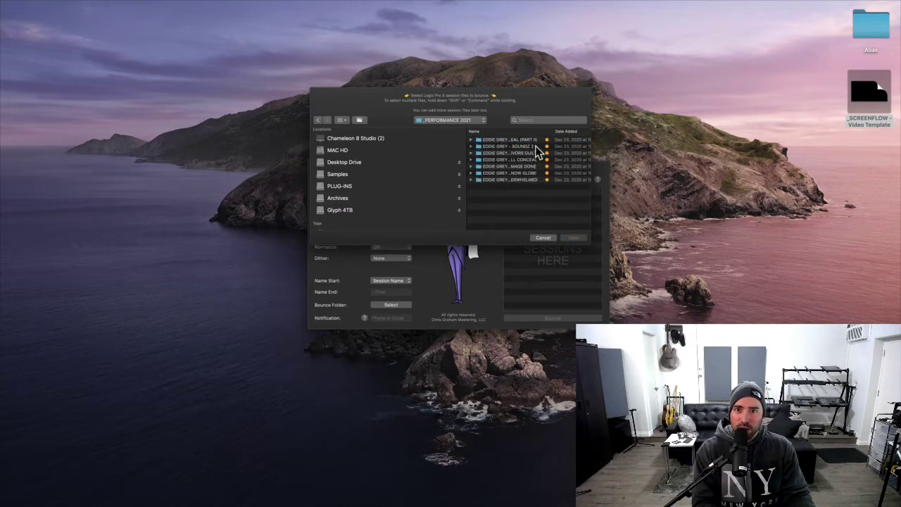
double_click(536, 147)
left_click(497, 141)
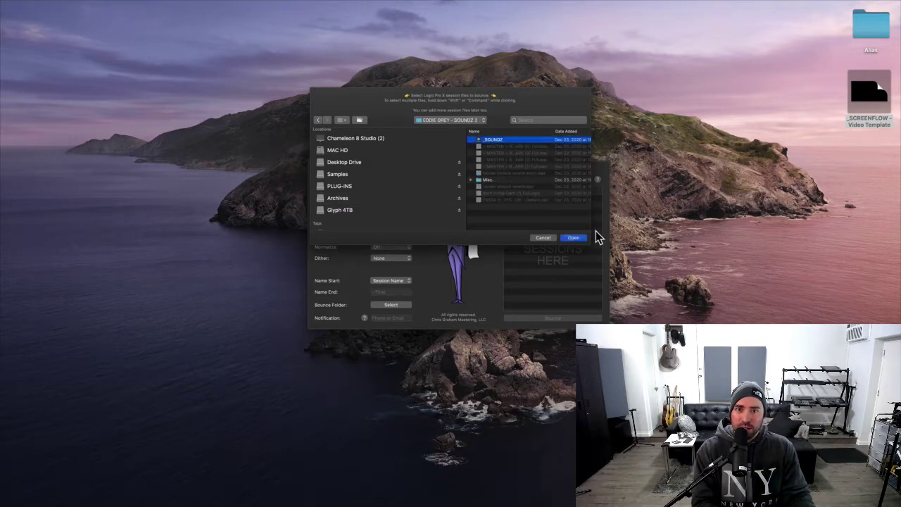
left_click(576, 239)
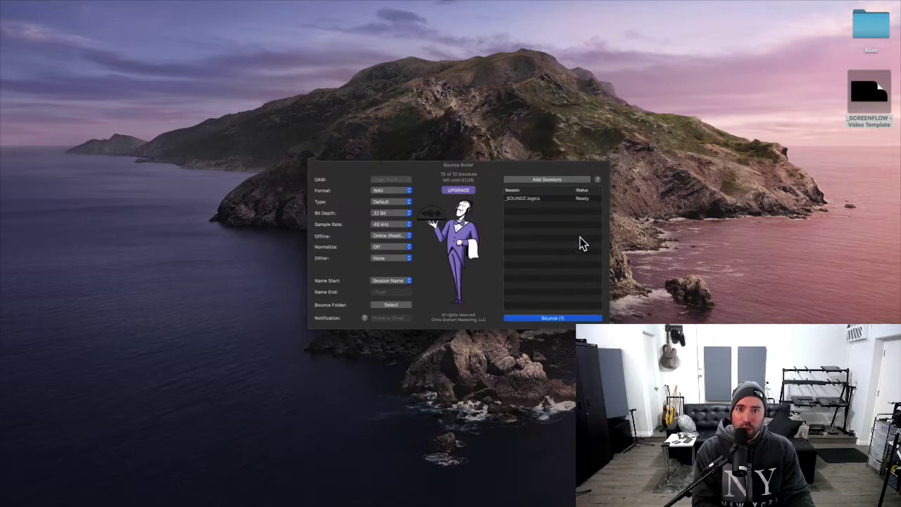
Start bouncing the queued _SOUNDZ session and force-quit Safari.
left_click(564, 319)
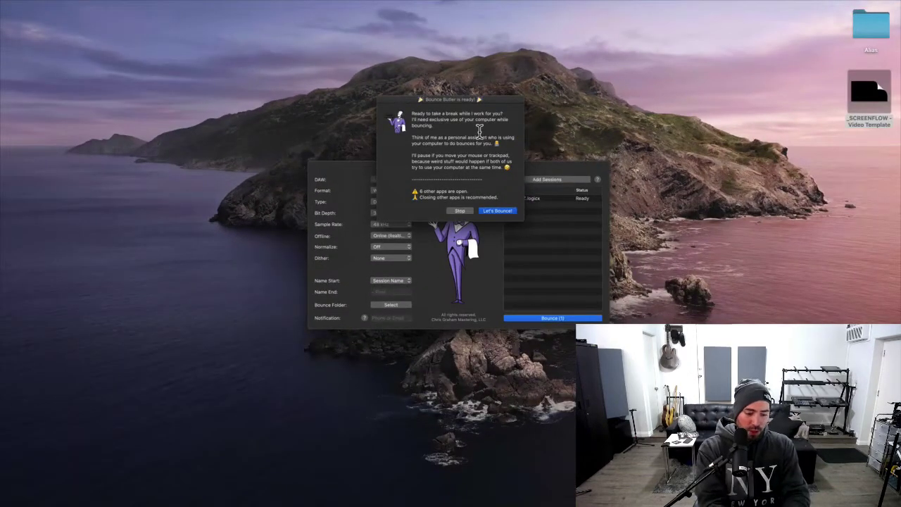
key("super+alt+Escape")
key("Down")
key("Down")
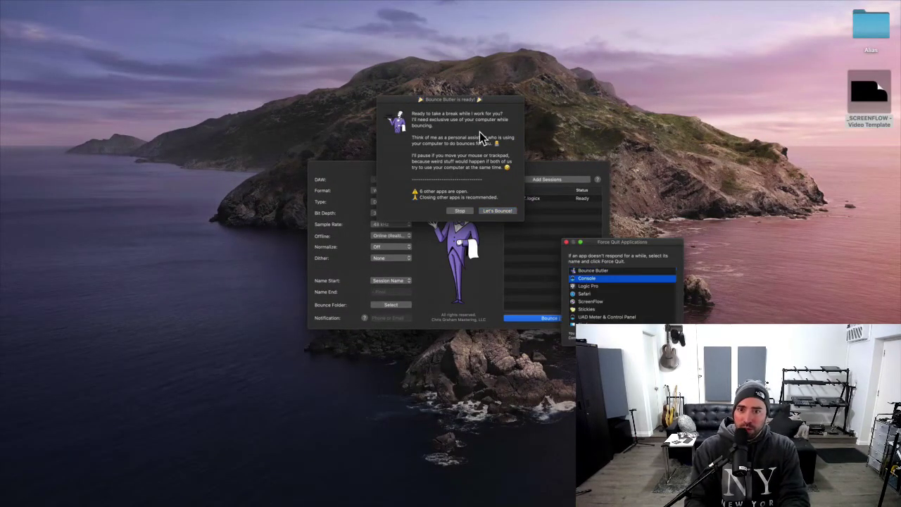
key("Down")
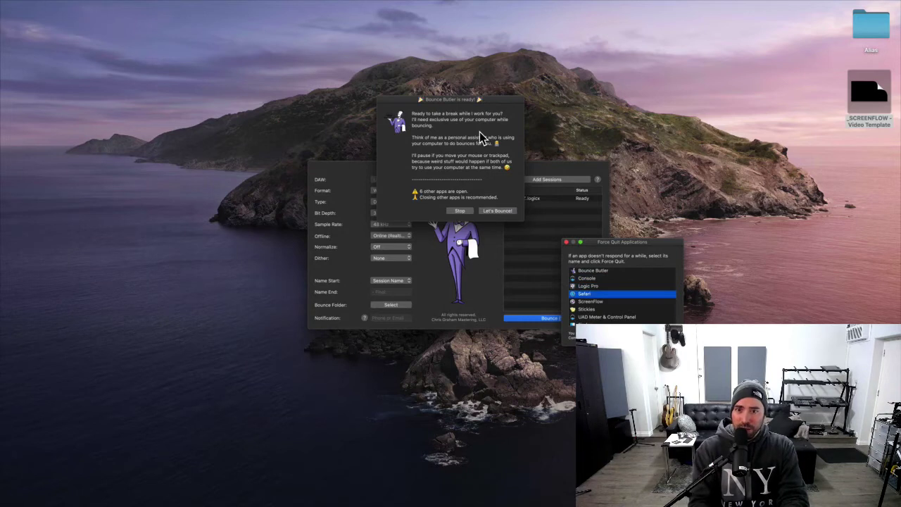
key("Return")
key("Return")
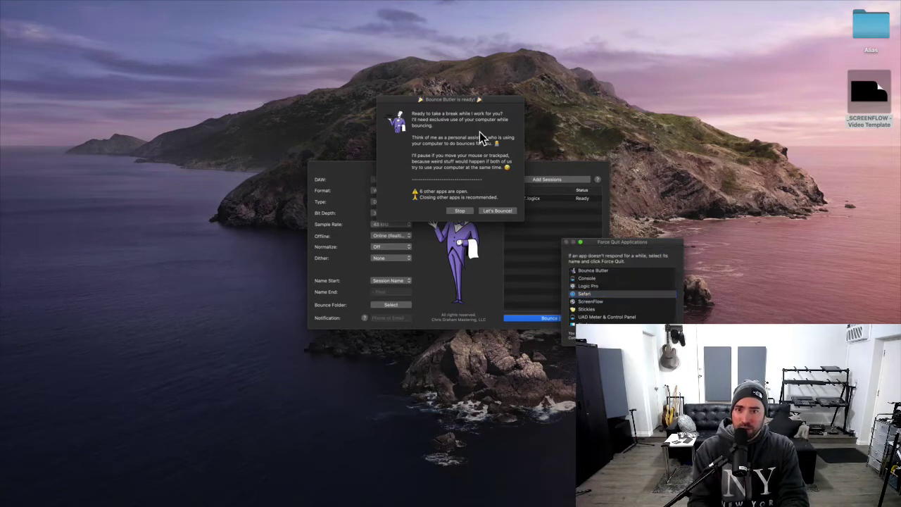
key("Down")
key("Down")
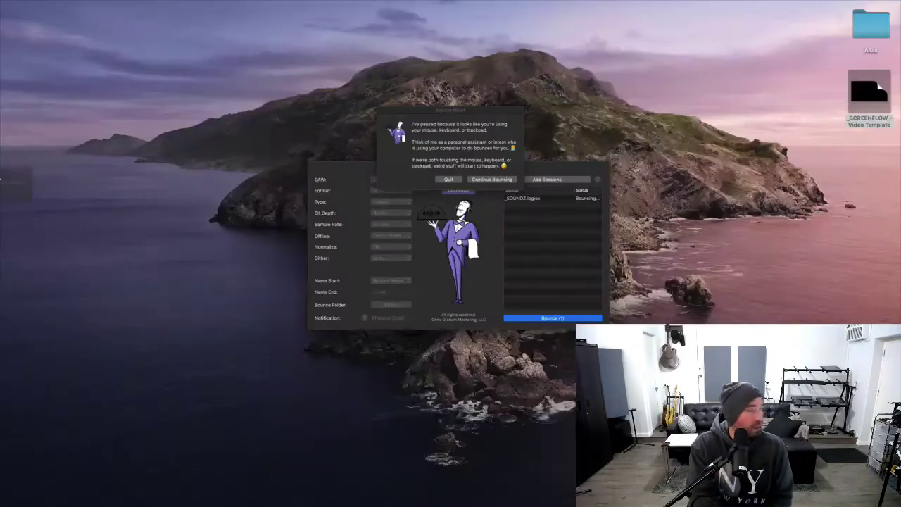
Move the bounce progress window, which pauses Bounce Butter at 0 of 1 sessions bounced.
left_click_drag(1, 171, 337, 117)
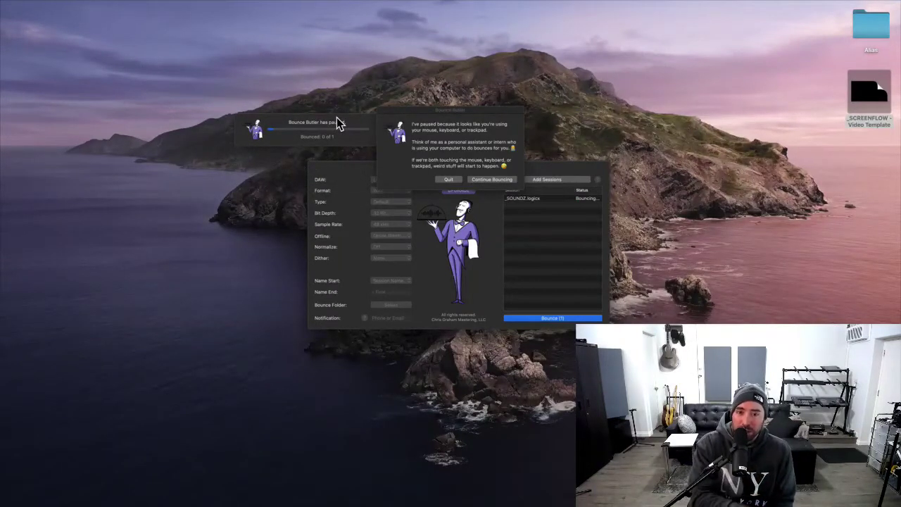
Resume the paused _SOUNDZ bounce with Continue Bouncing.
left_click(505, 185)
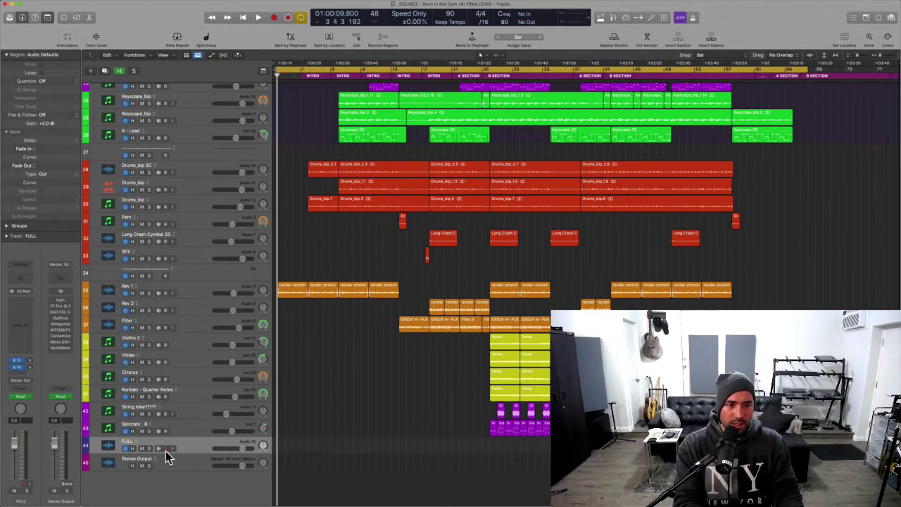
Record-arm the FULL track and select Heat Up VOX, Keyscape_bip and 808 Studio.
left_click(165, 449)
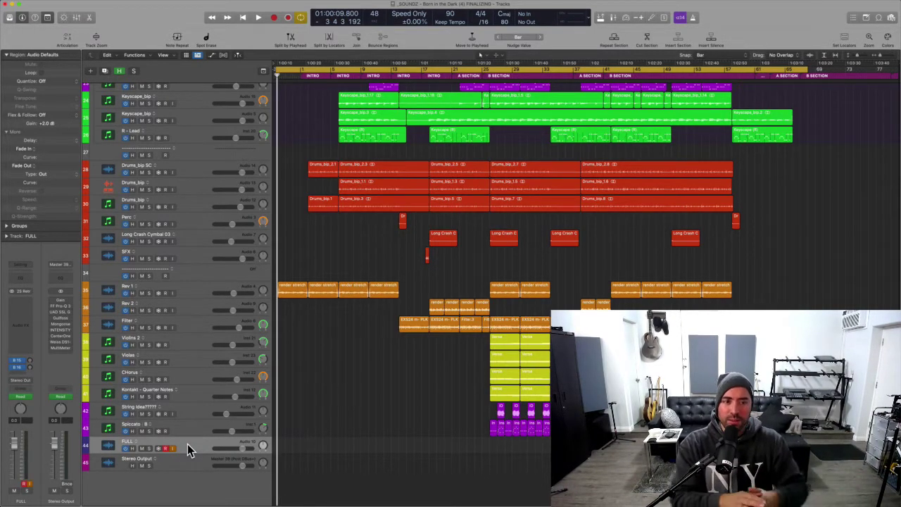
scroll(187, 444, "up", 5)
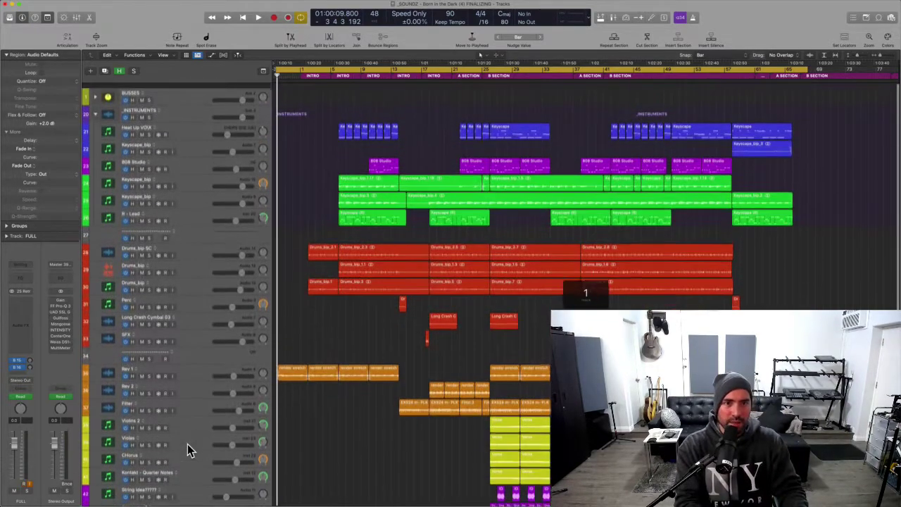
left_click(197, 129)
left_click(197, 162, "shift")
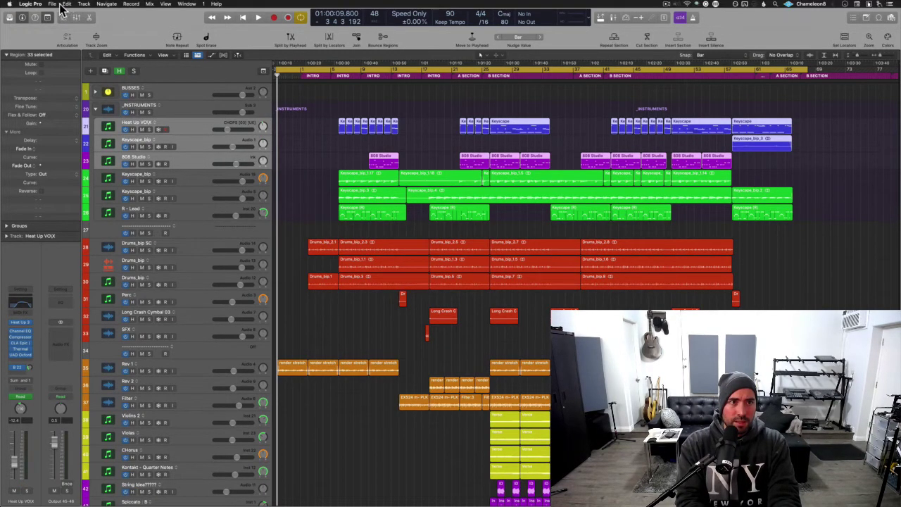
Begin saving the project as a new copy.
left_click(53, 3)
mouse_move(90, 85)
left_click(84, 63)
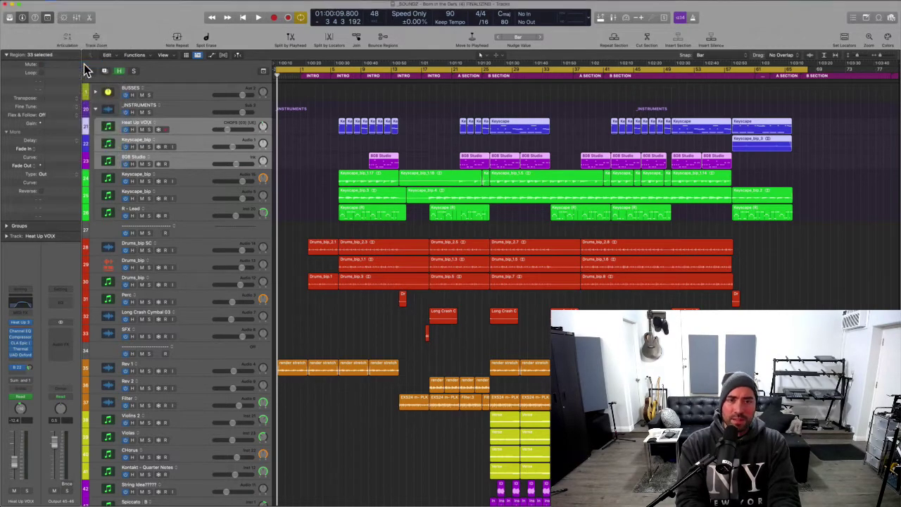
Save a folder copy named '_SOUNDZ (Piano Stem)' with audio files, sampler data and Apple Sound Library content.
key("Right")
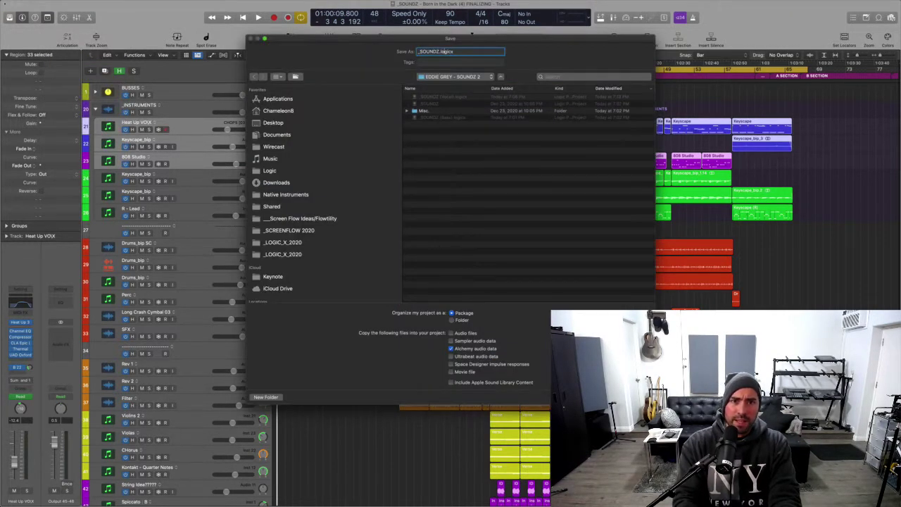
type("2")
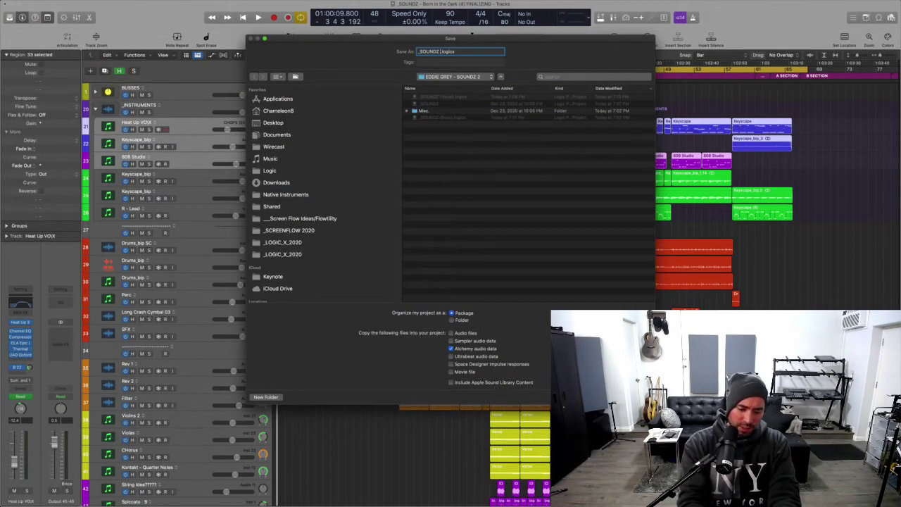
key("BackSpace")
type("(Piano Stem")
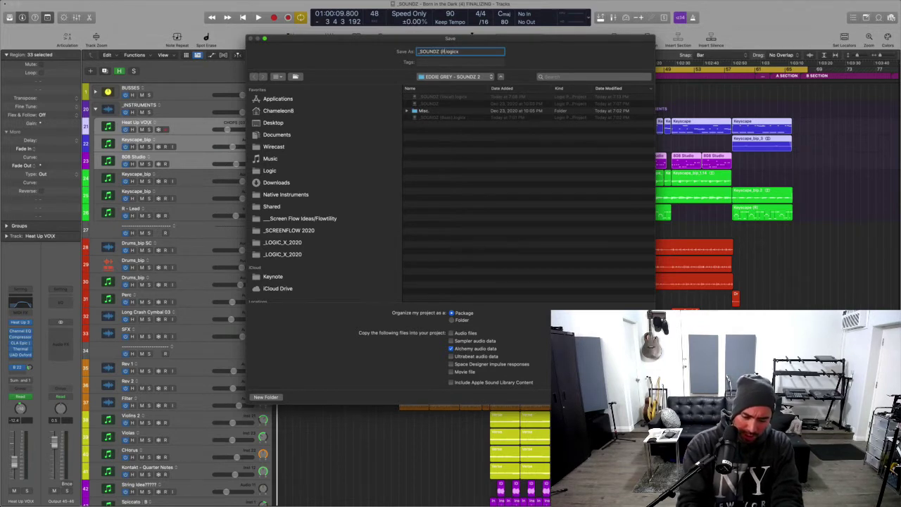
type(")")
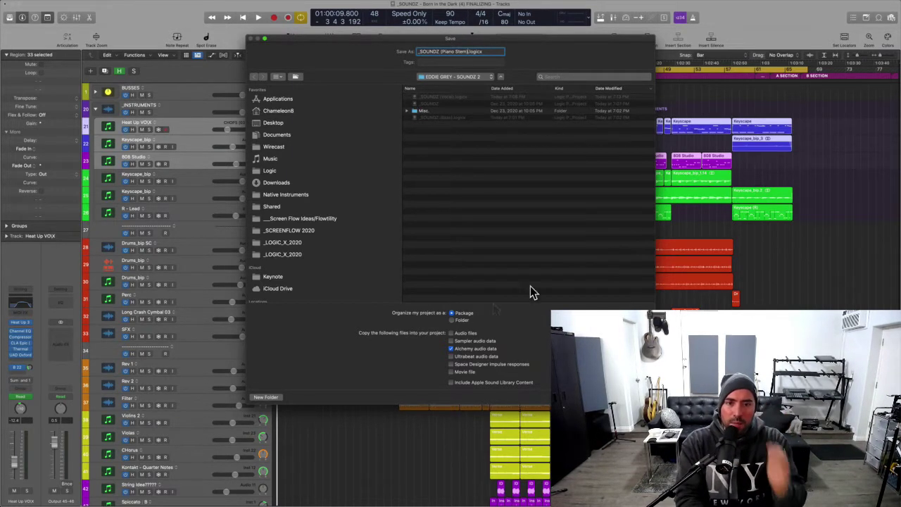
left_click(457, 319)
left_click(451, 382)
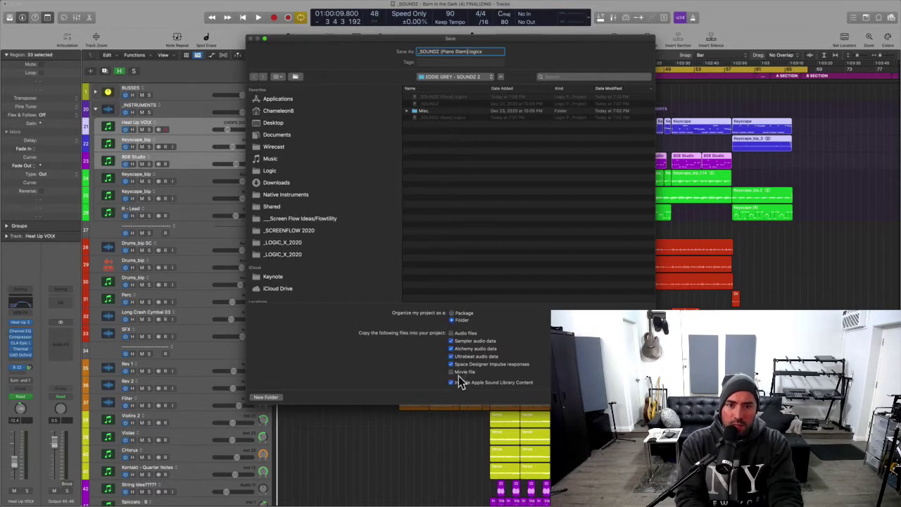
left_click(451, 364)
left_click(451, 357)
left_click(451, 340)
left_click(451, 332)
left_click(451, 349)
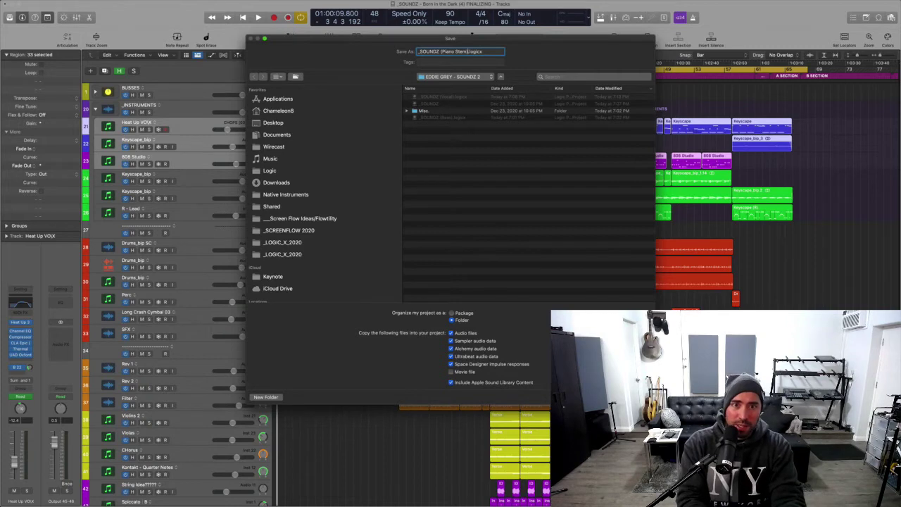
key("Return")
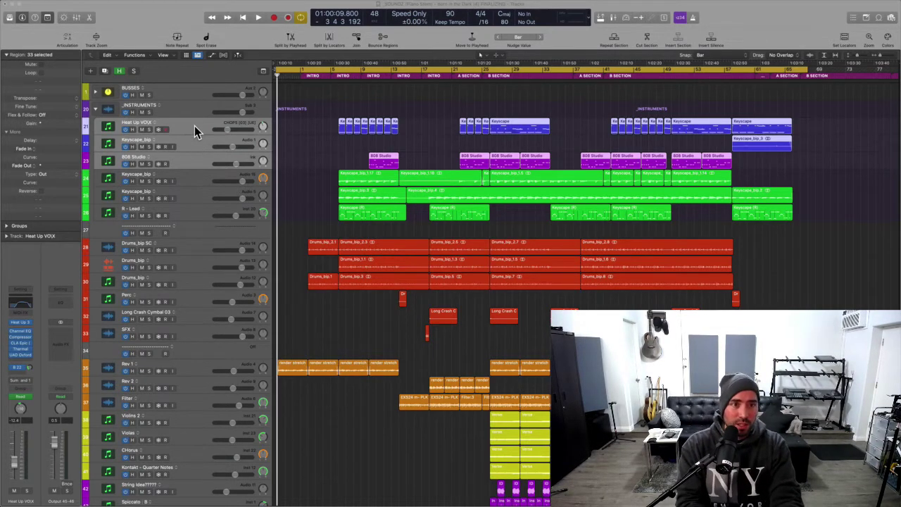
Delete the regions and then the empty tracks from Drums_bip SC through Spiccato.
left_click(194, 126)
left_click(189, 166, "shift")
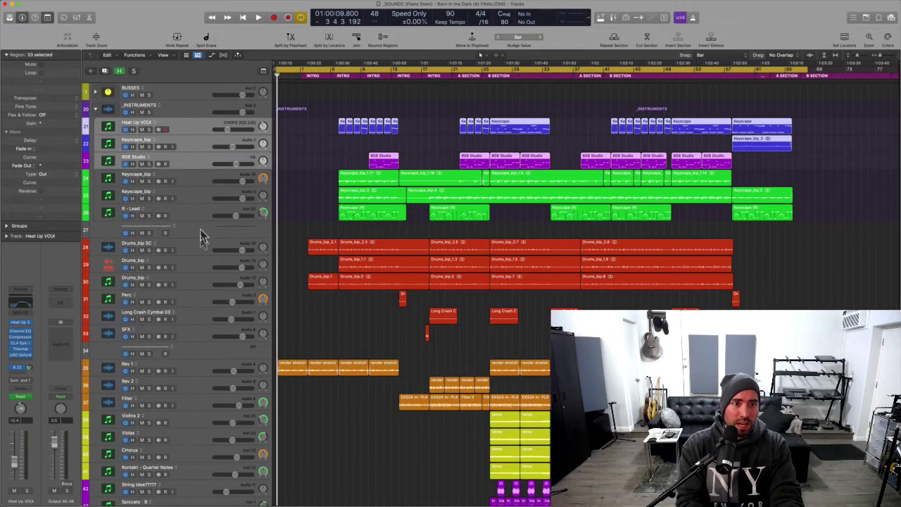
left_click(197, 250, "shift")
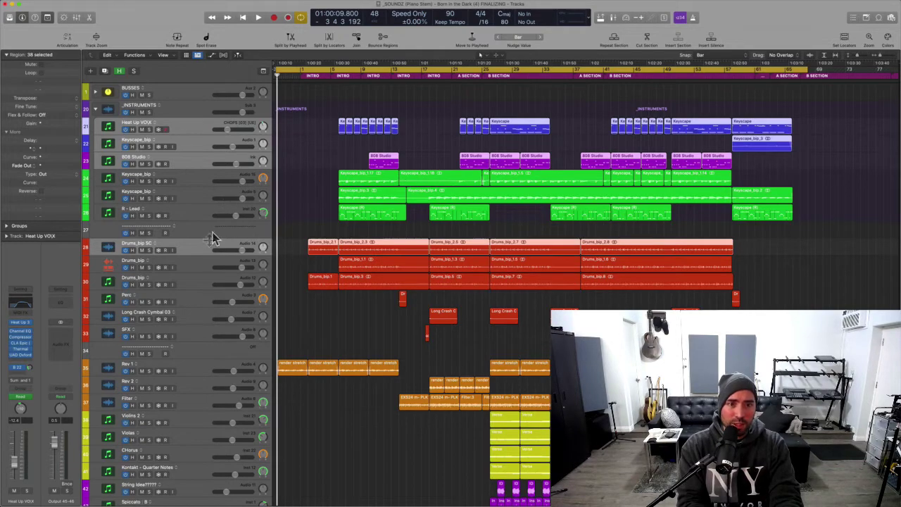
scroll(204, 262, "down", 3)
scroll(203, 259, "down", 1)
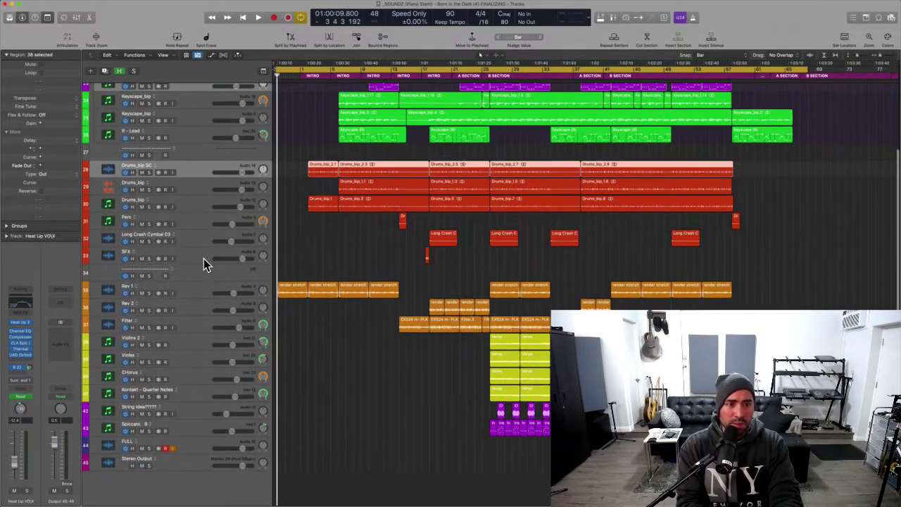
left_click(187, 427, "shift")
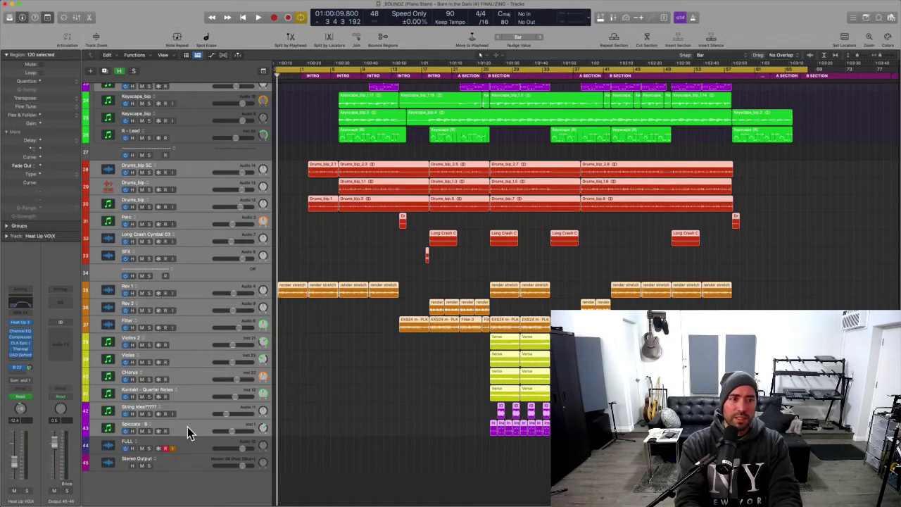
key("Delete")
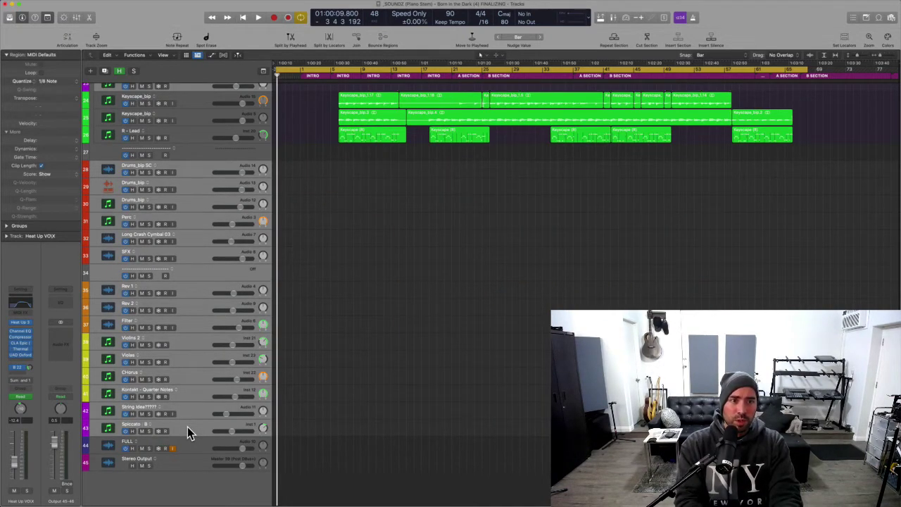
key("super+BackSpace")
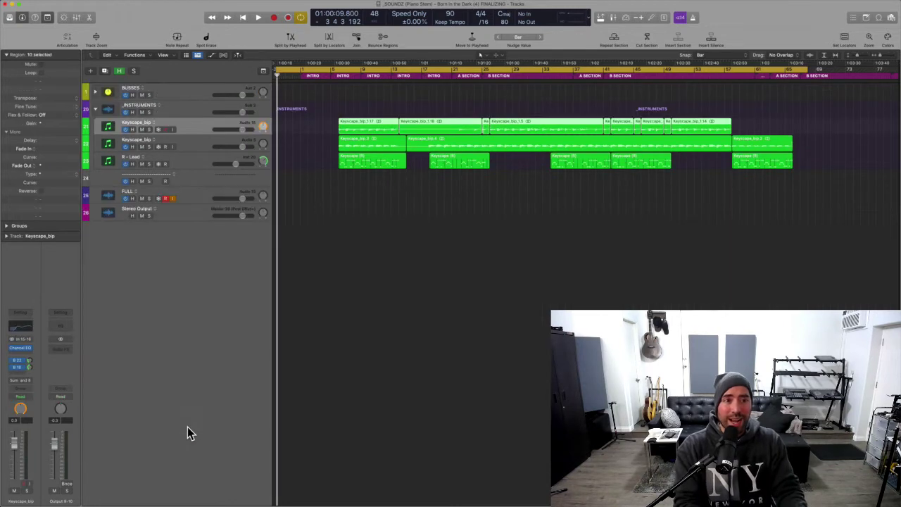
Select Stereo Output and FULL, then play back the stripped piano stem mid-song.
left_click(169, 213)
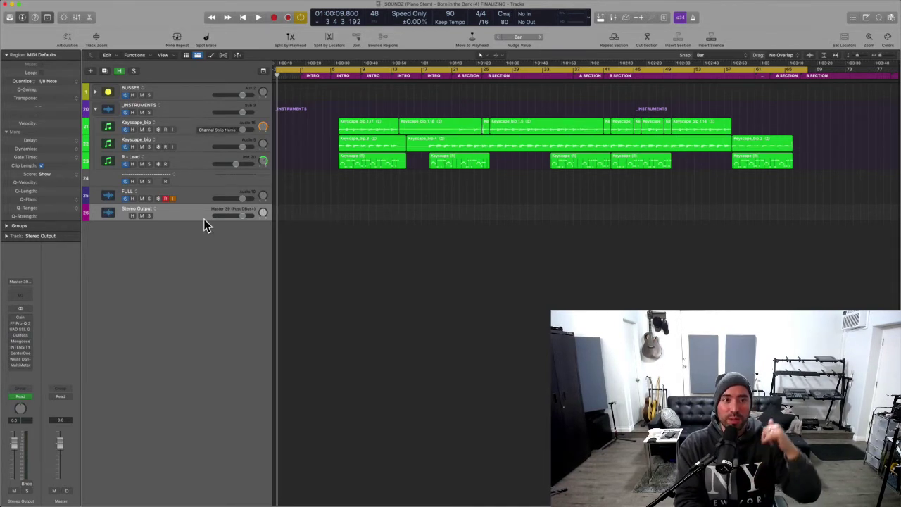
left_click(202, 197)
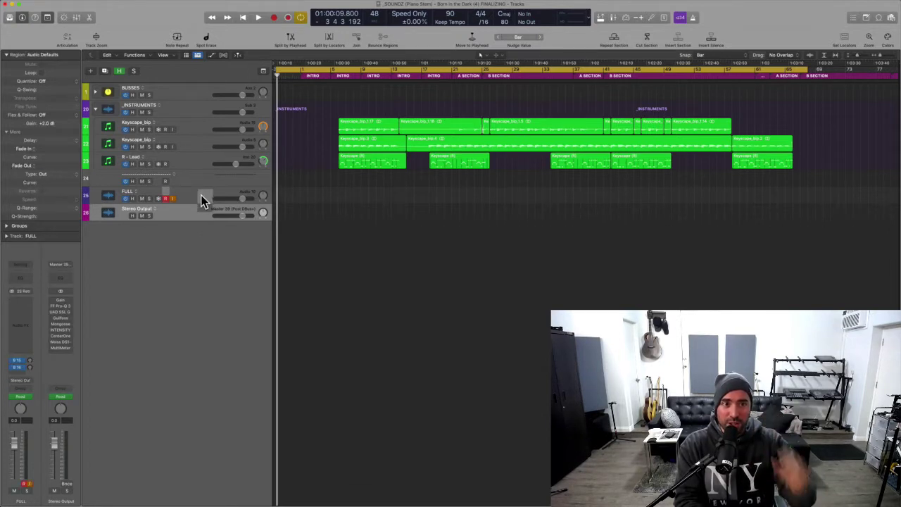
left_click(331, 73)
key("space")
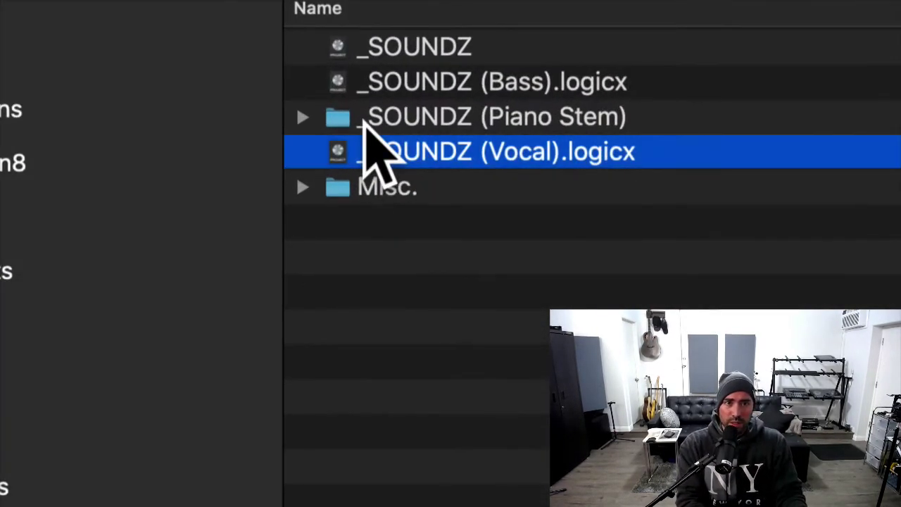
Open _SOUNDZ (Vocal).logicx from the Finder session folder in Logic Pro.
left_click(378, 148)
left_click(380, 150)
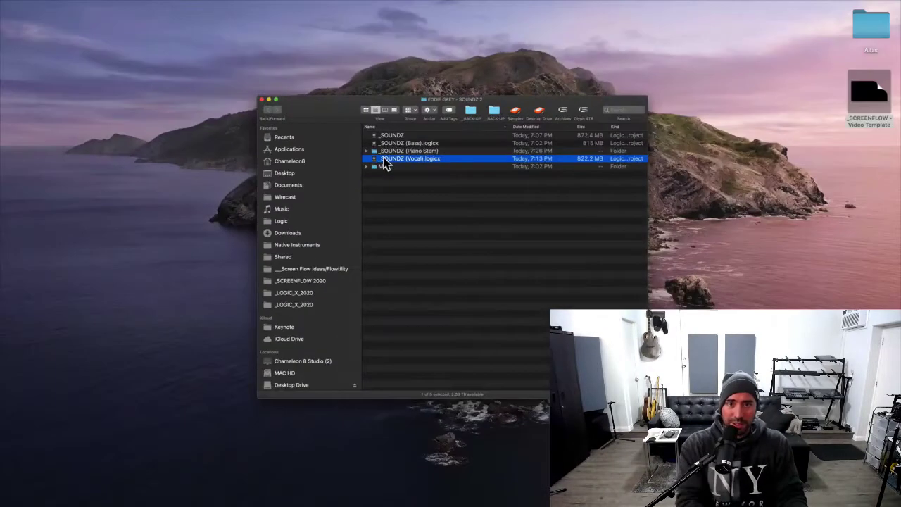
double_click(388, 162)
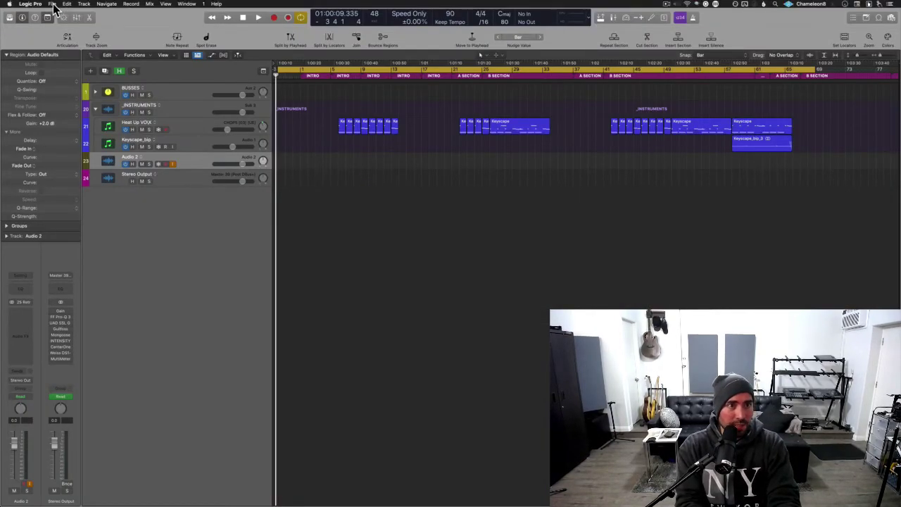
Save a Desktop folder copy of the Vocal project including audio files, then close without saving.
left_click(53, 4)
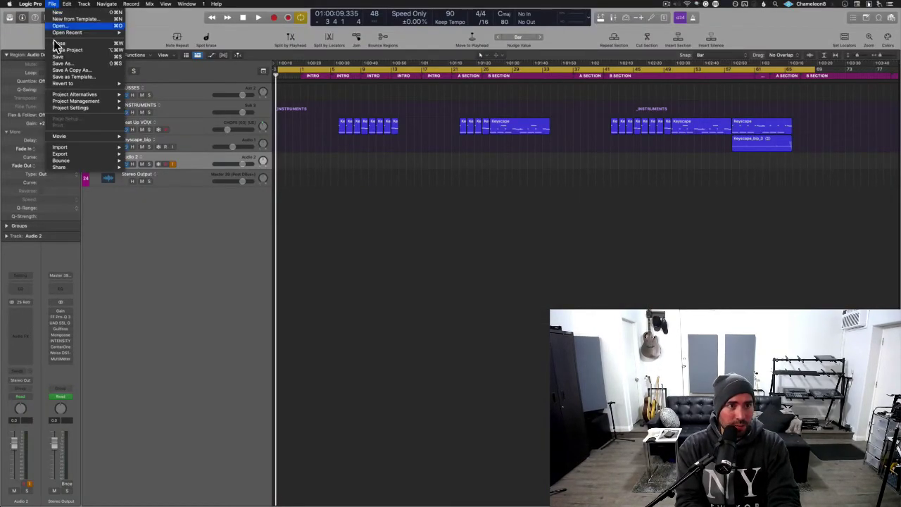
left_click(79, 72)
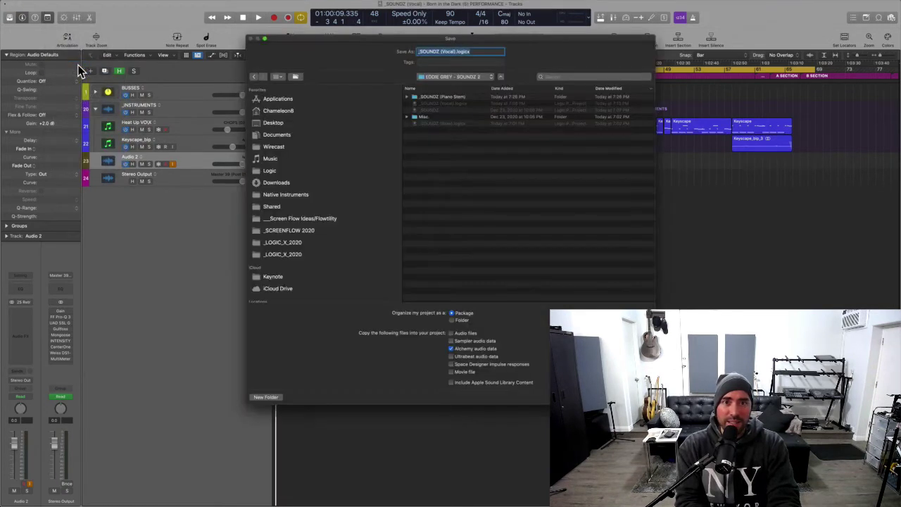
left_click(457, 321)
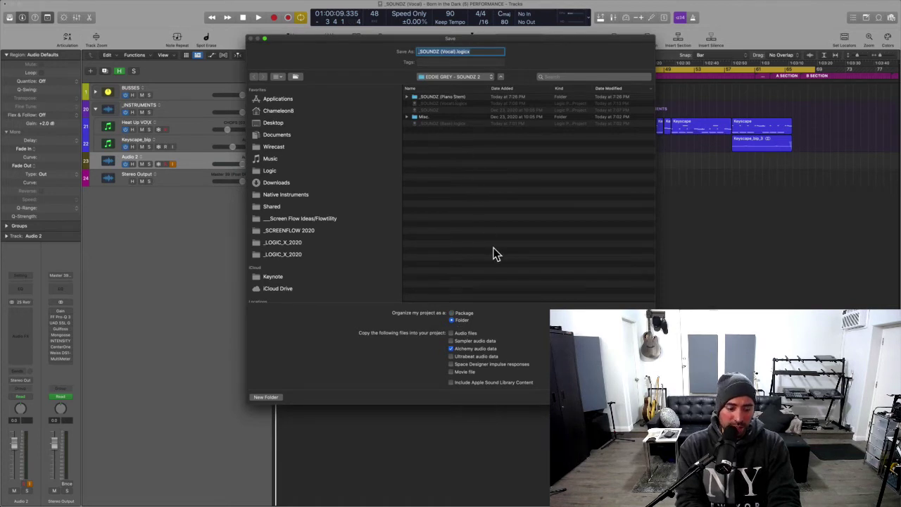
key("super+d")
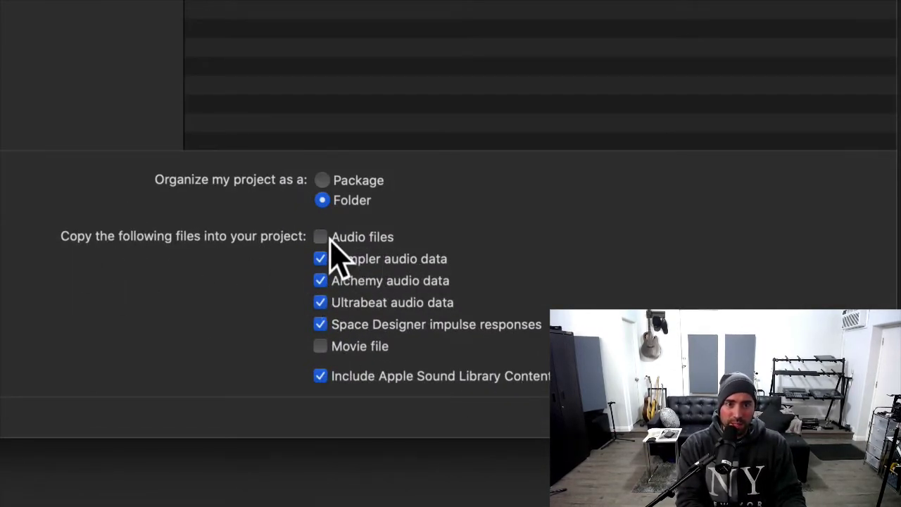
left_click(323, 237)
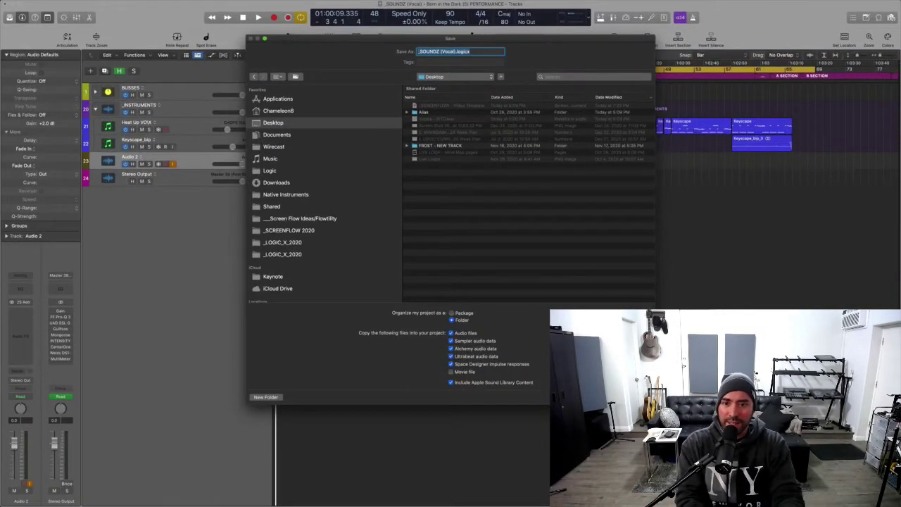
key("Return")
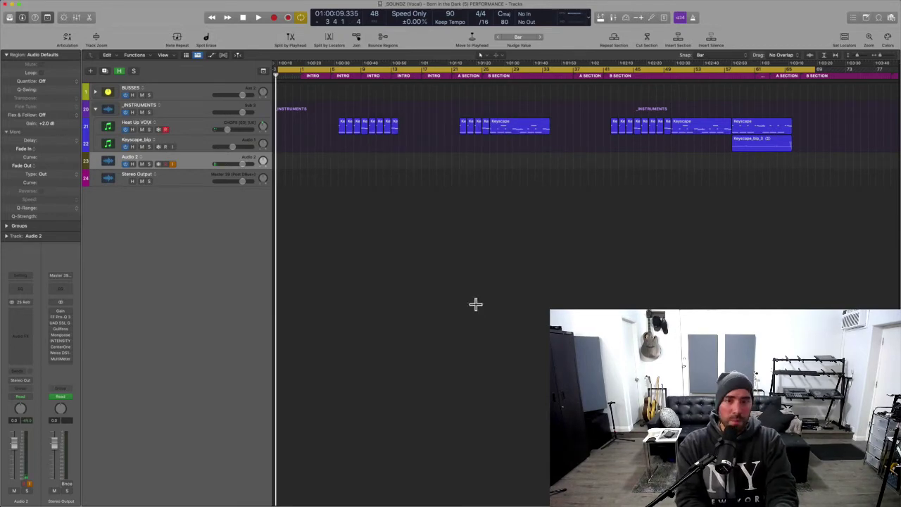
key("super+w")
key("Return")
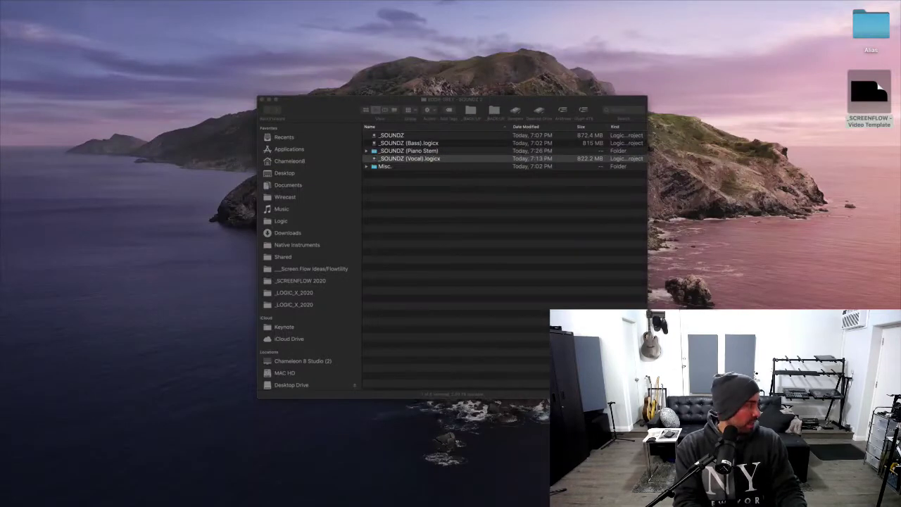
Drag the new Vocal folder from the Desktop into the session folder and trash the old Vocal .logicx.
left_click(725, 408)
left_click_drag(725, 408, 438, 226)
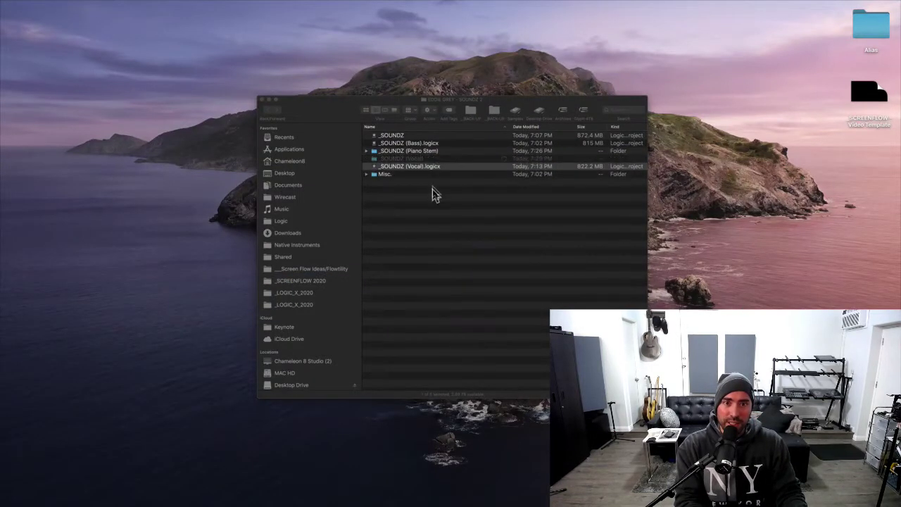
right_click(424, 167)
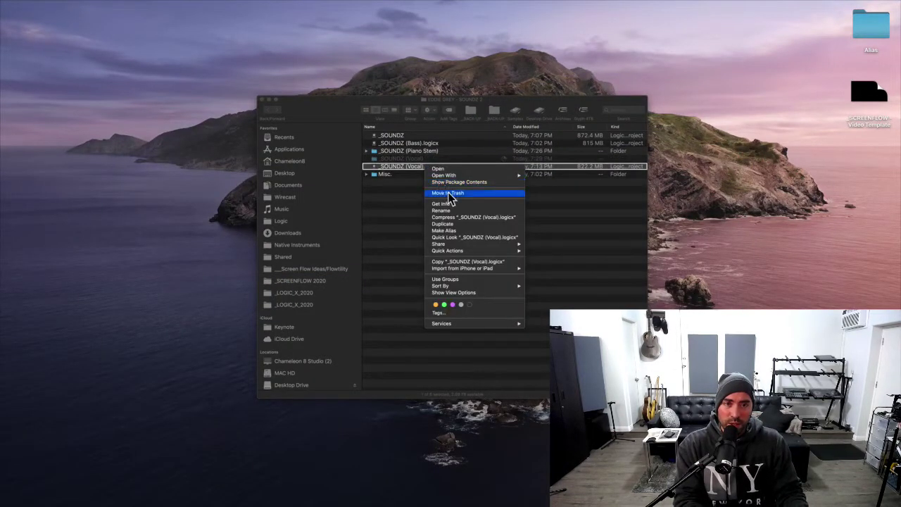
left_click(449, 194)
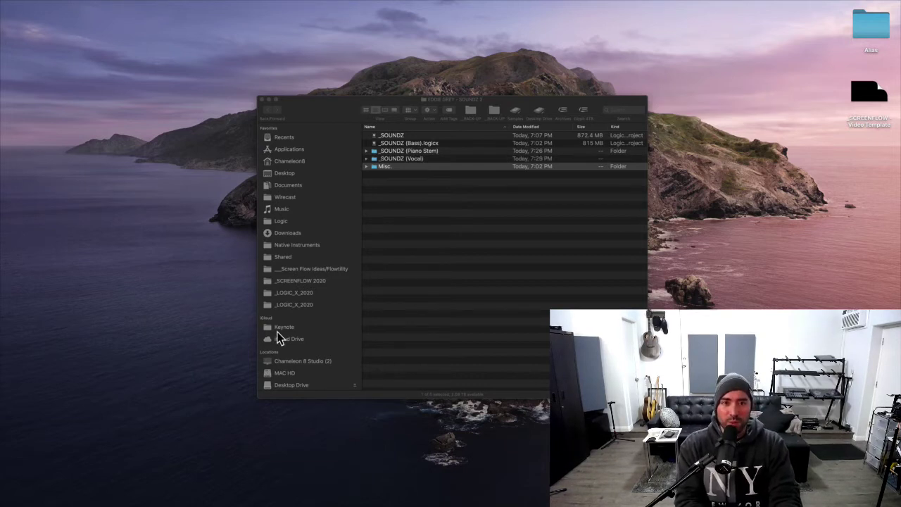
Open _SOUNDZ (Bass).logicx in Logic Pro and return the playhead to the project start.
double_click(419, 143)
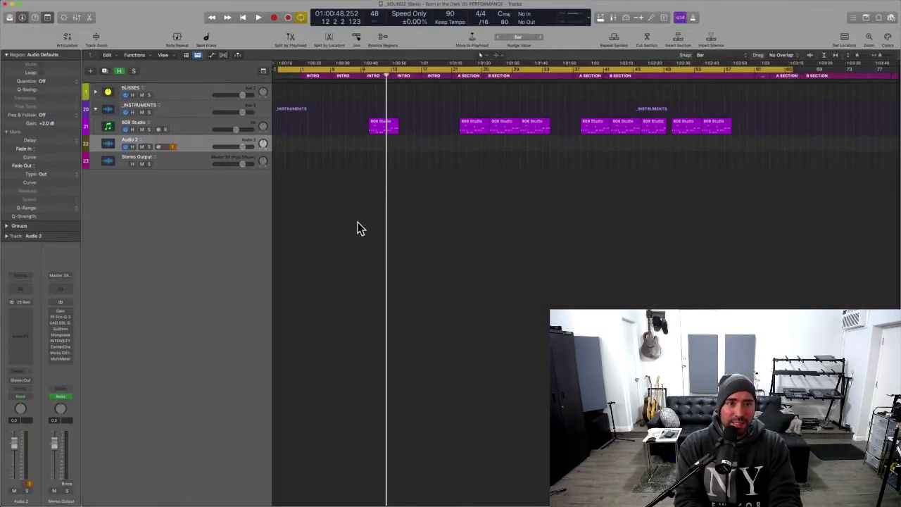
key("Return")
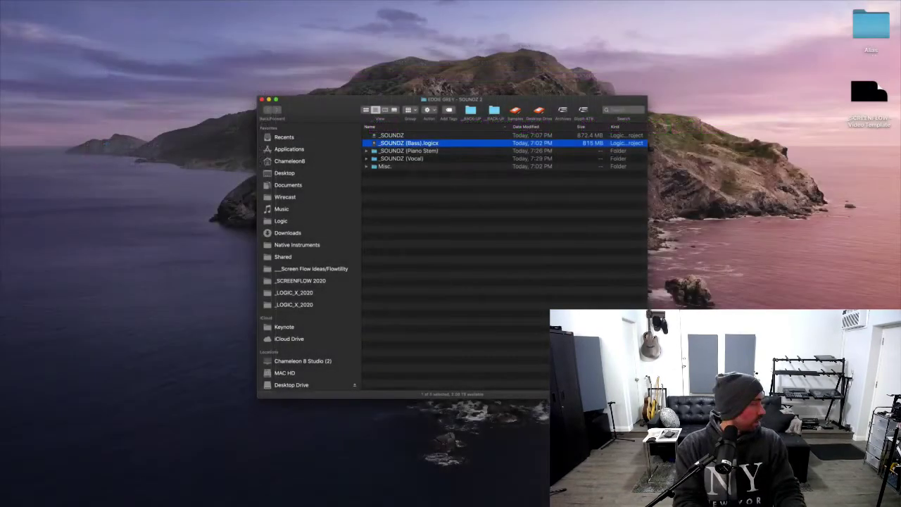
Drag the new Bass folder into the session folder and trash the old _SOUNDZ (Bass).logicx.
left_click_drag(1, 395, 419, 283)
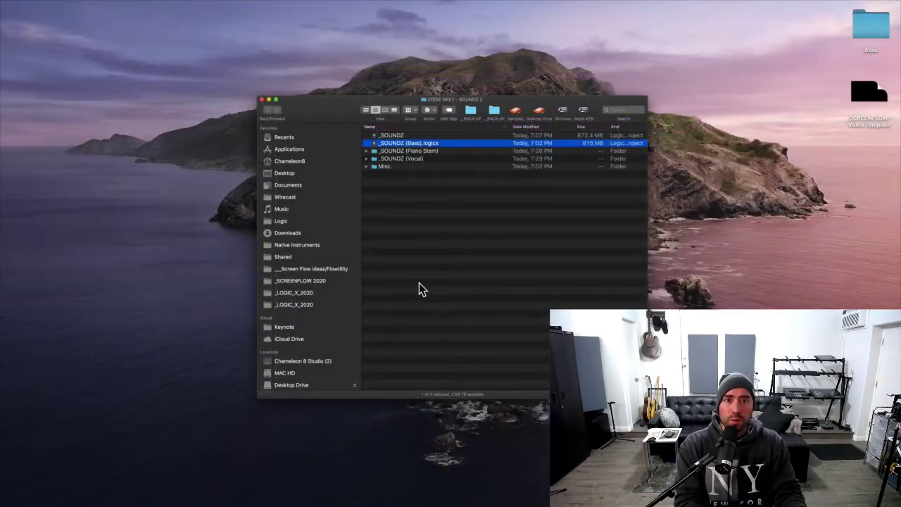
right_click(438, 155)
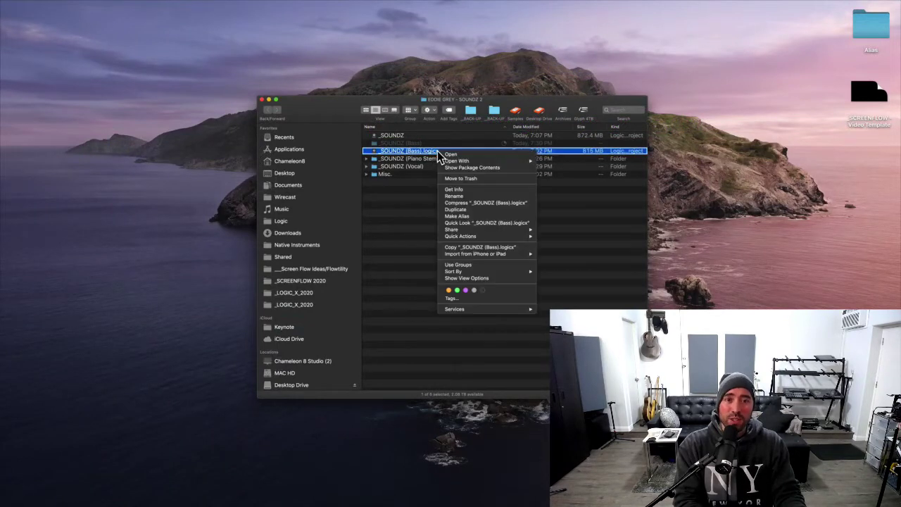
left_click(466, 179)
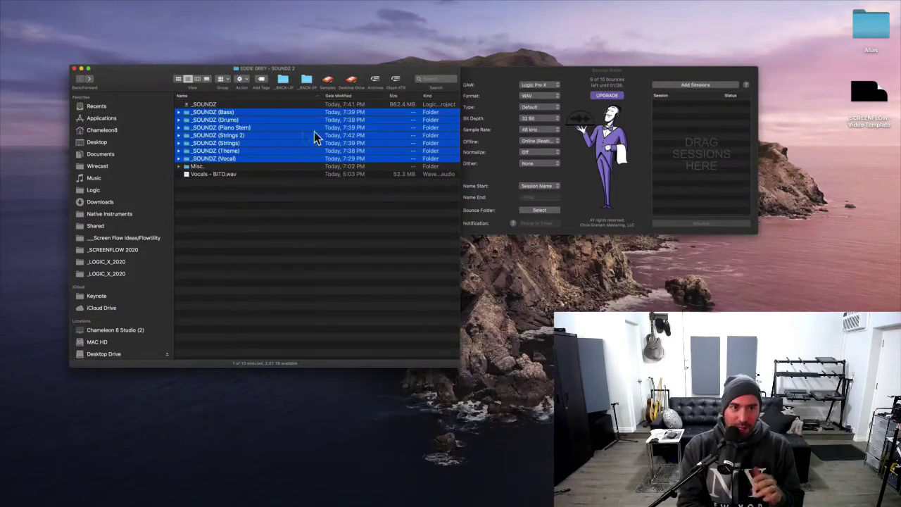
left_click_drag(274, 136, 716, 146)
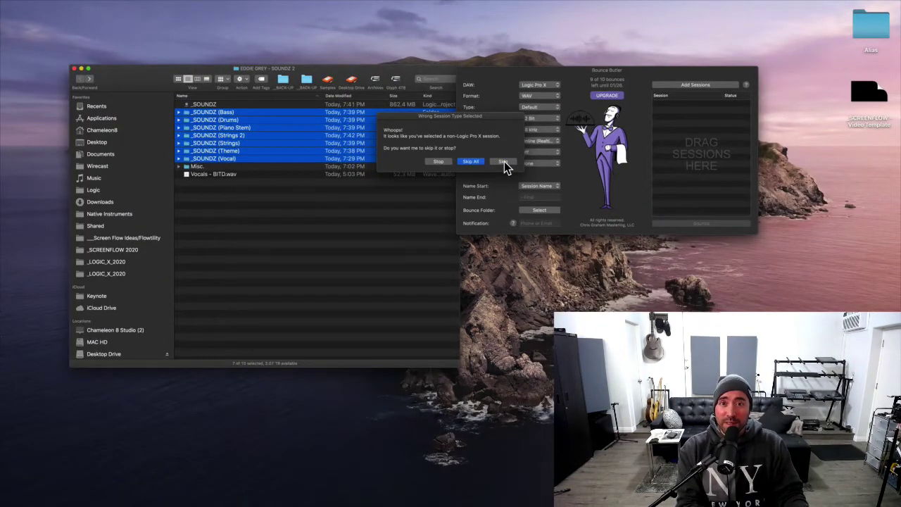
left_click(504, 163)
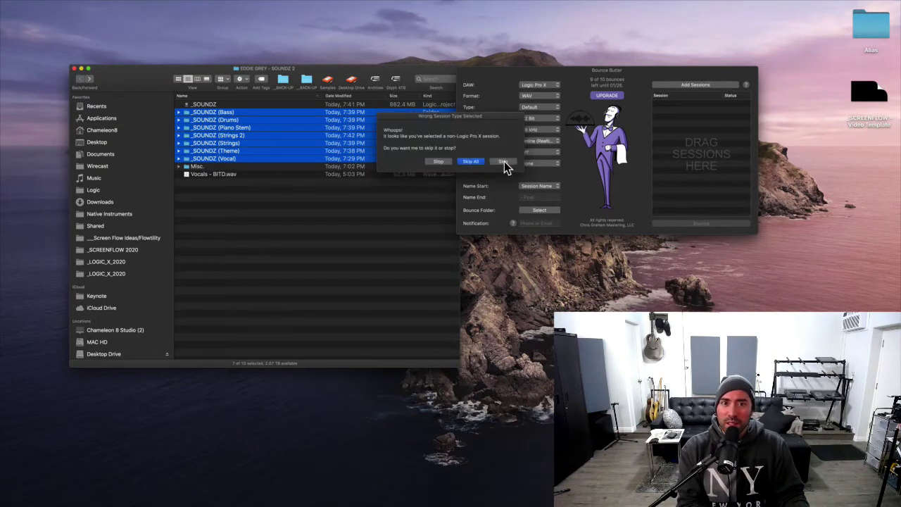
left_click(504, 163)
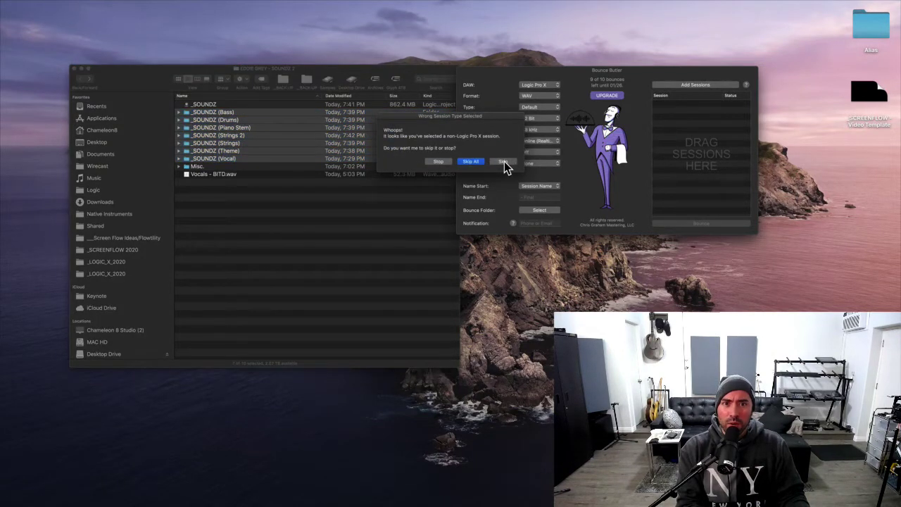
left_click(448, 164)
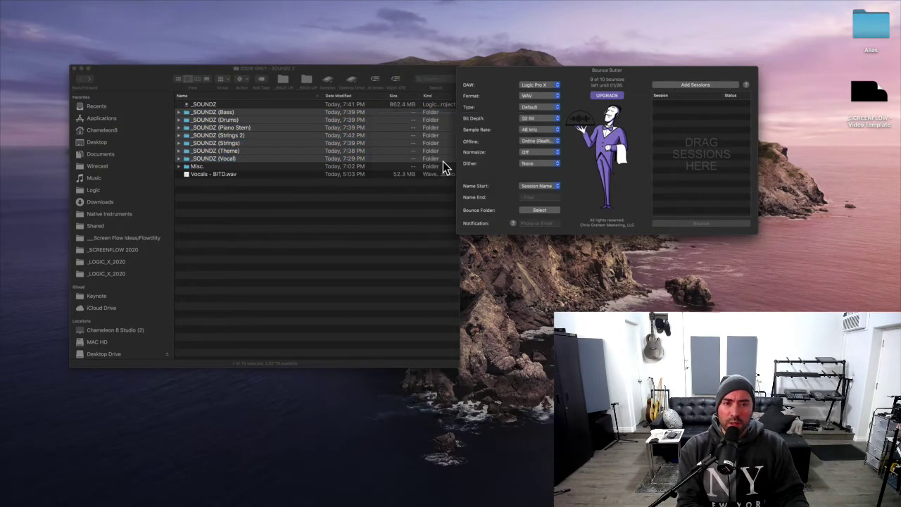
Expand all seven _SOUNDZ stem folders, from Vocal up to Bass, in Finder's list view.
left_click(178, 113, "alt")
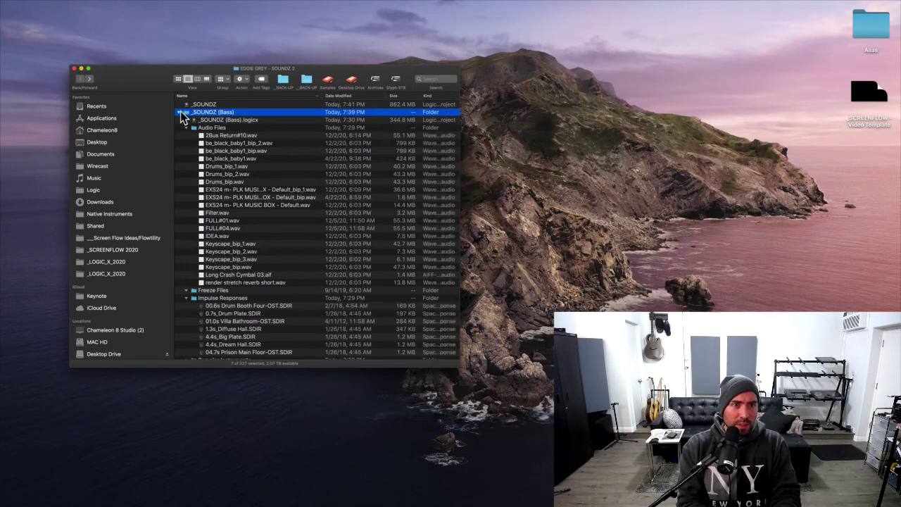
left_click(181, 112, "alt")
left_click(187, 205)
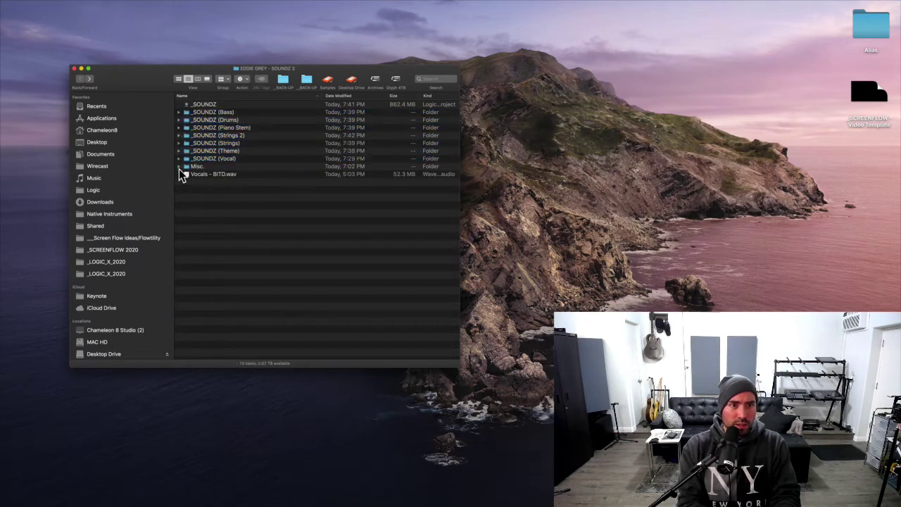
left_click(179, 159)
left_click(178, 151)
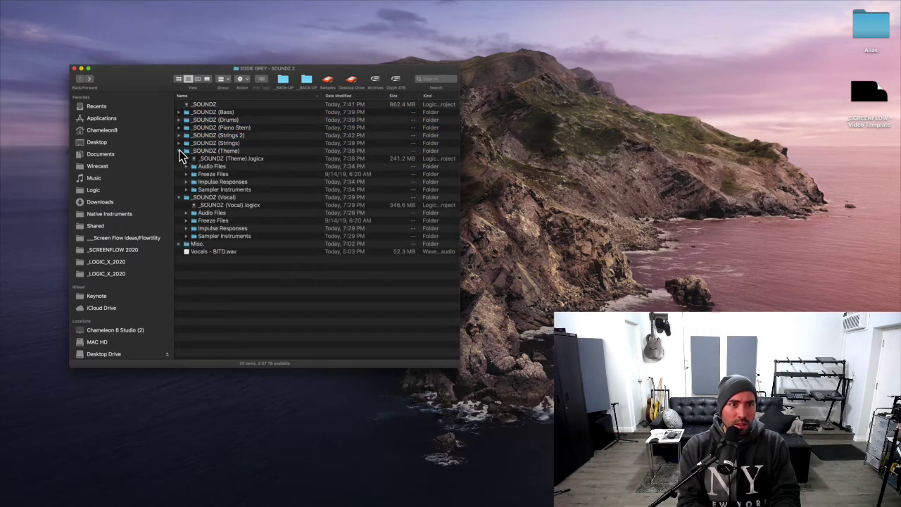
left_click(178, 143)
left_click(179, 135)
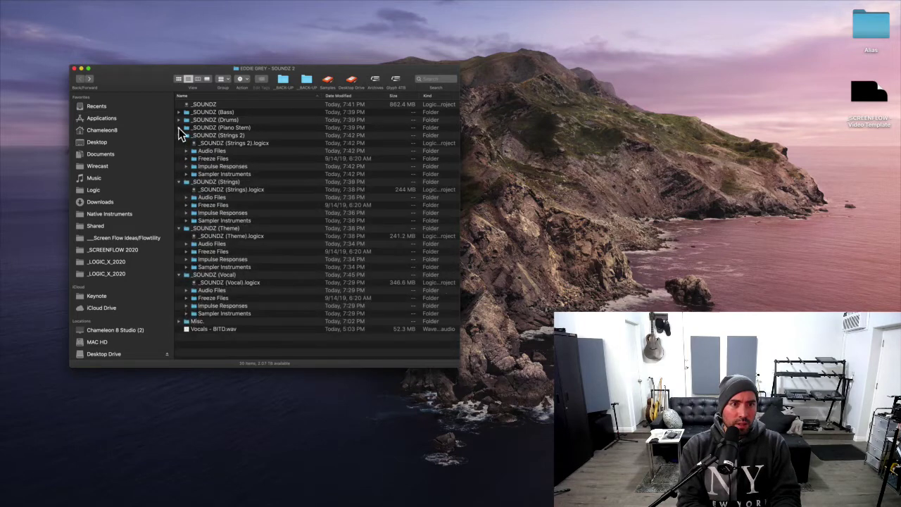
left_click(178, 127)
left_click(178, 119)
left_click(179, 112)
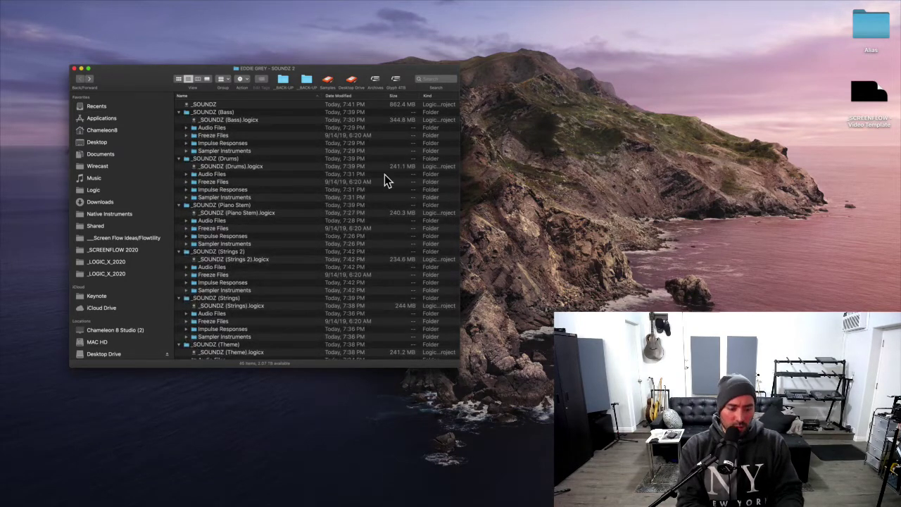
Launch Bounce Butler through Spotlight search.
key("super+space")
type("b")
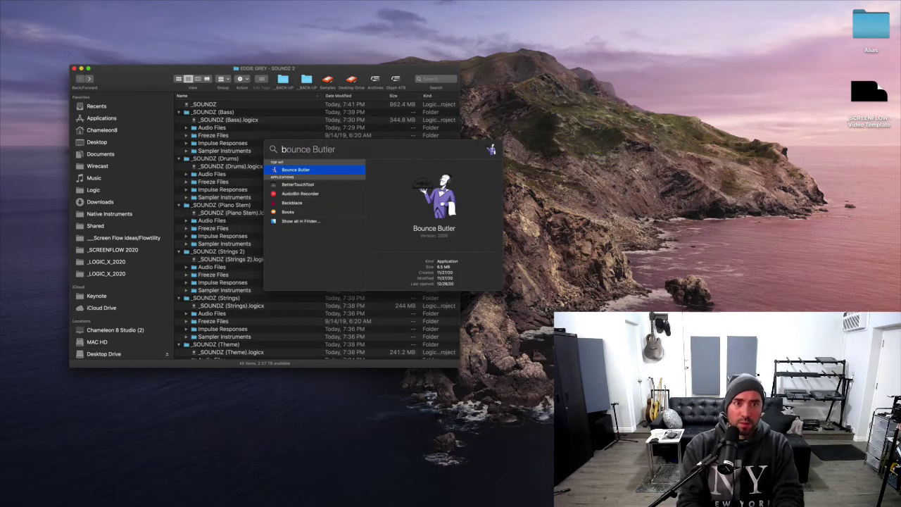
key("Return")
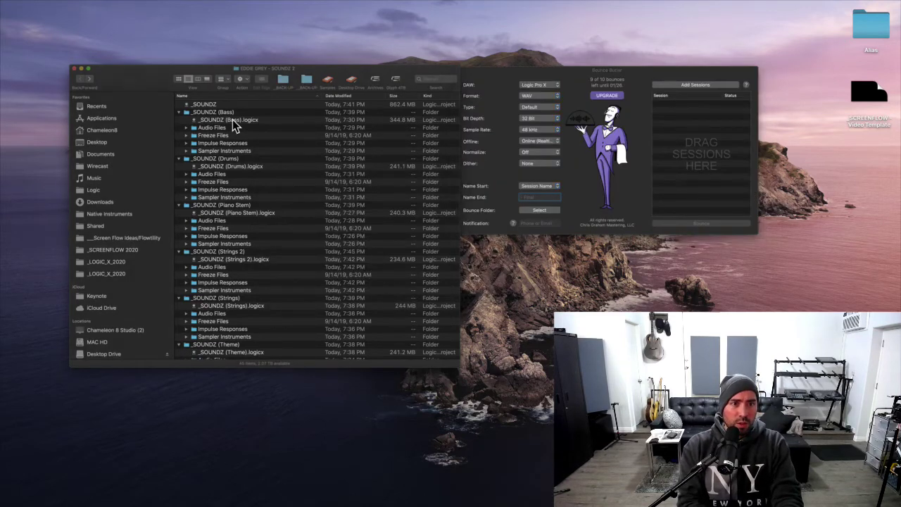
Select the seven .logicx files: Bass, Drums, Piano Stem, Strings 2, Strings, Theme and Vocal.
left_click(232, 120)
left_click(241, 165, "super")
left_click(238, 213, "super")
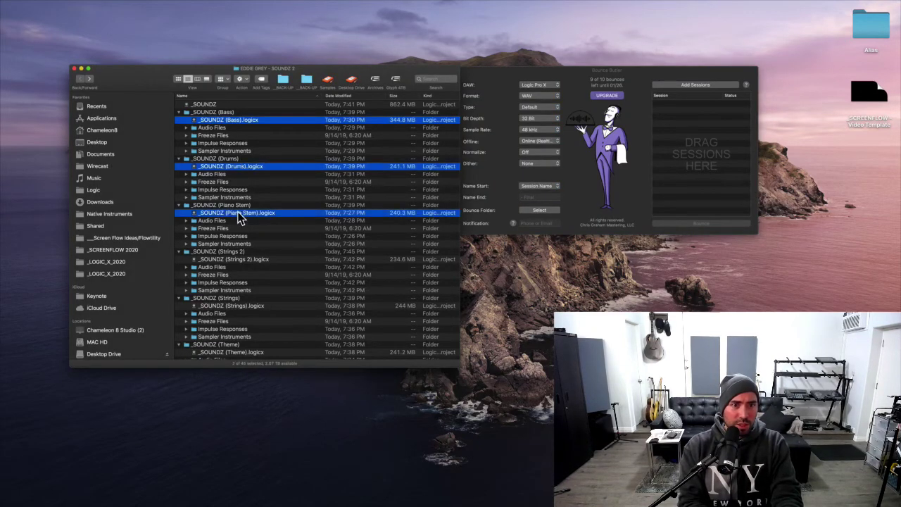
left_click(234, 259, "super")
scroll(235, 261, "down", 3)
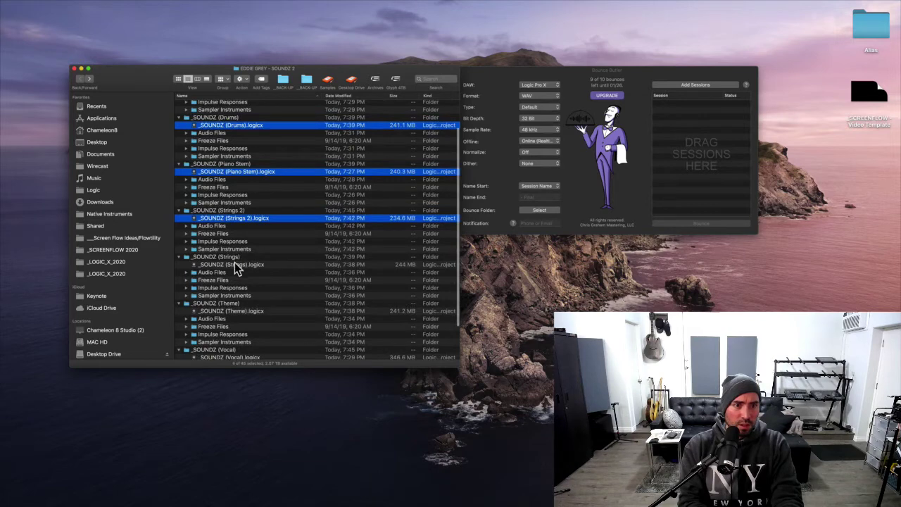
left_click(234, 262, "super")
scroll(235, 263, "down", 3)
left_click(245, 264, "super")
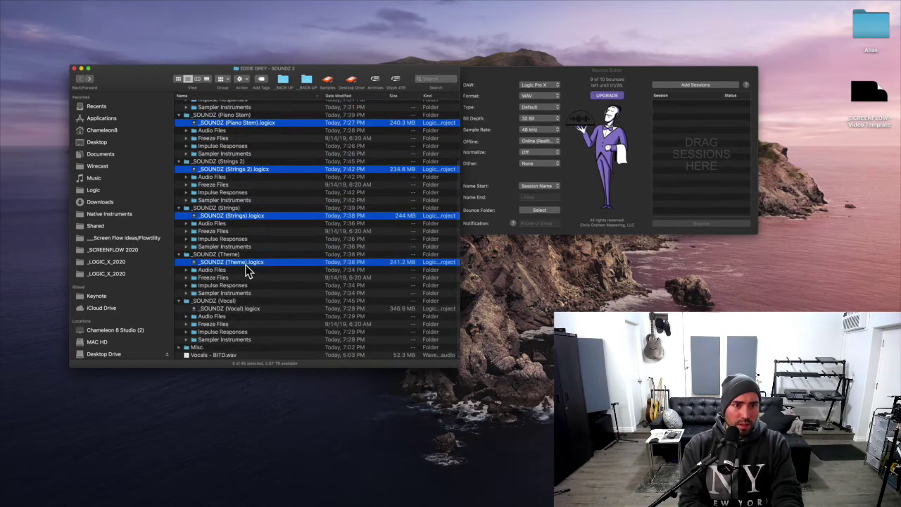
left_click(245, 309, "super")
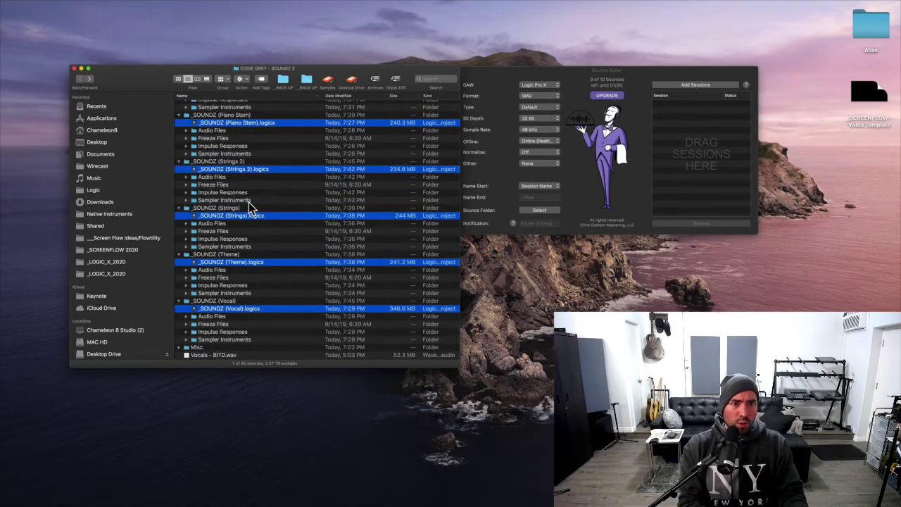
scroll(250, 208, "up", 6)
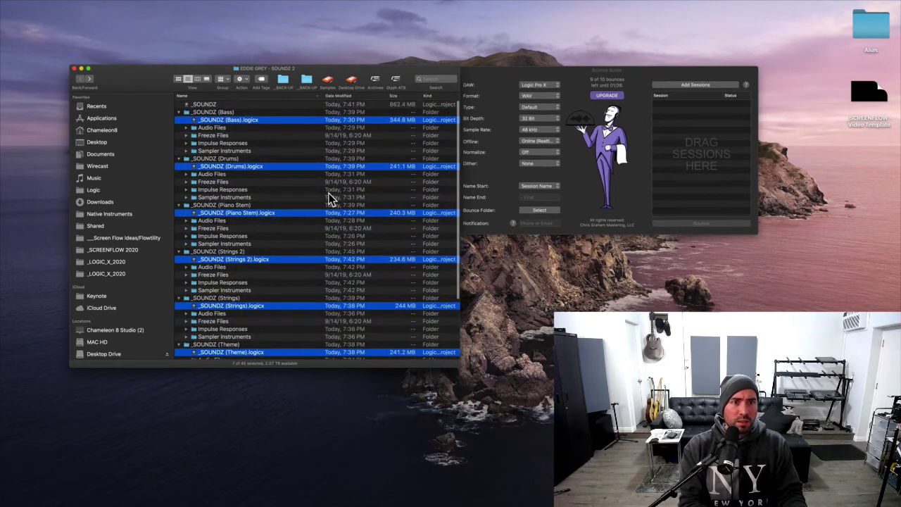
Drop the seven selected .logicx files into Bounce Butler as Ready sessions and start Bounce (7).
left_click_drag(315, 169, 709, 162)
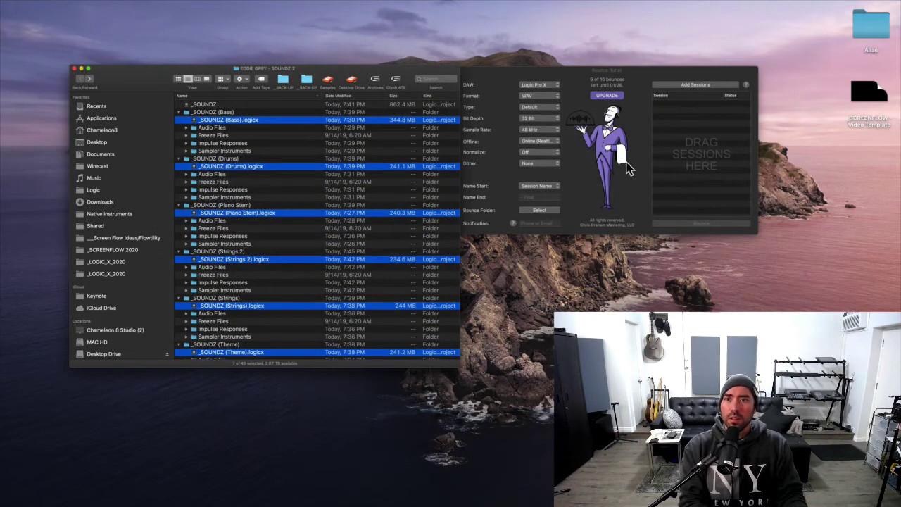
left_click_drag(373, 121, 729, 138)
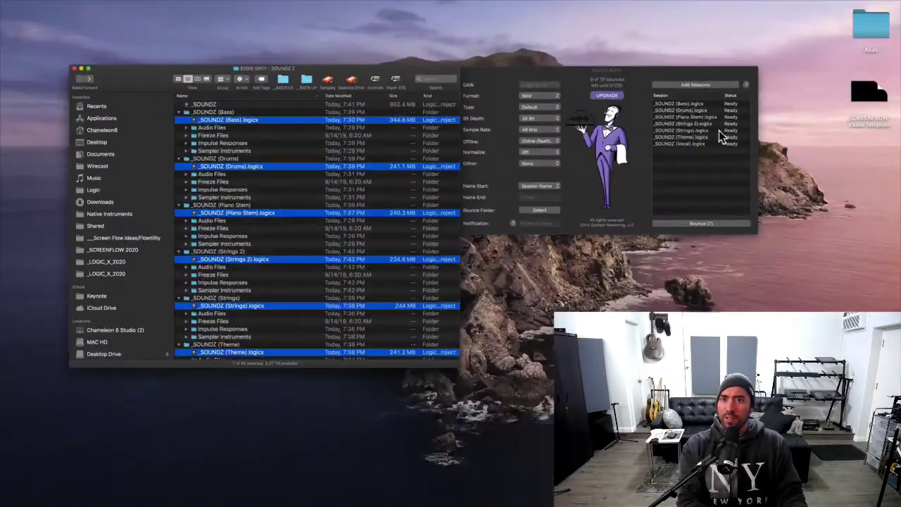
left_click_drag(687, 74, 707, 90)
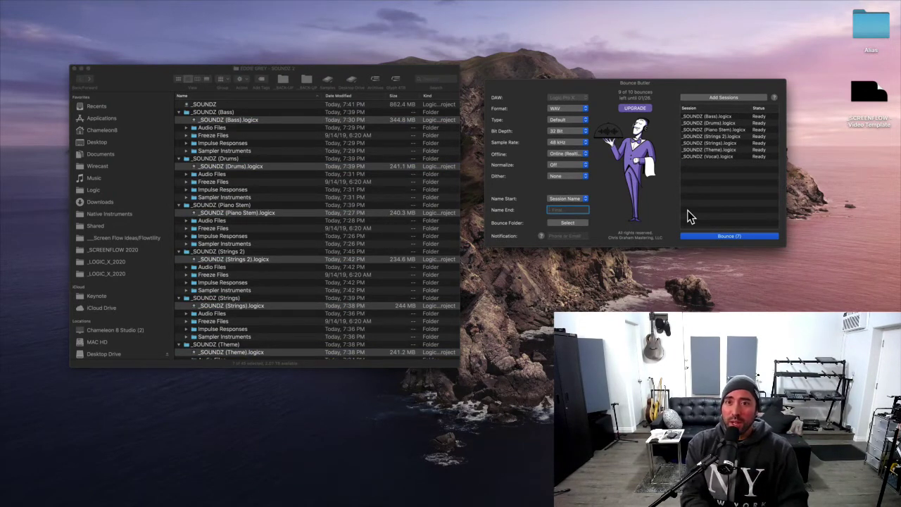
left_click(721, 236)
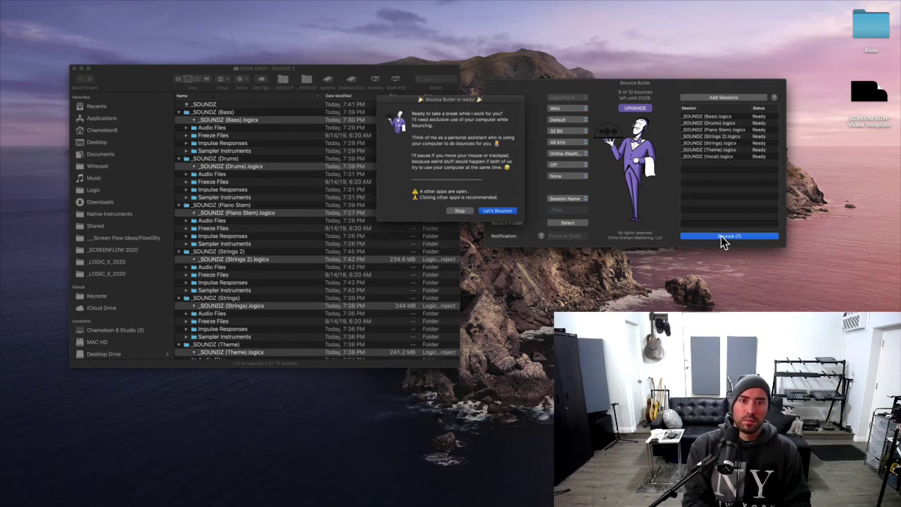
Confirm the batch bounce and let all seven stem sessions finish bouncing.
key("super+alt+Escape")
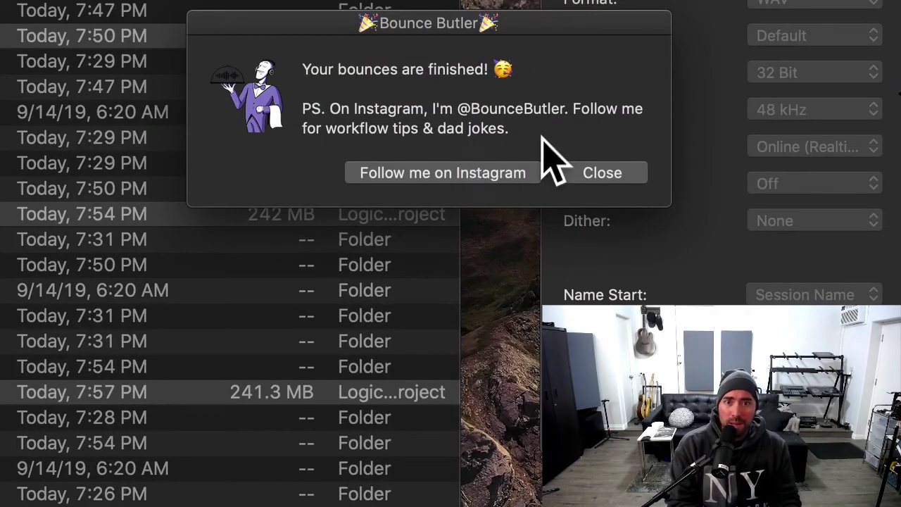
Dismiss the closing notices, then reveal and select _SOUNDZ (Drums).wav and _SOUNDZ (Piano Stem).wav.
left_click(589, 172)
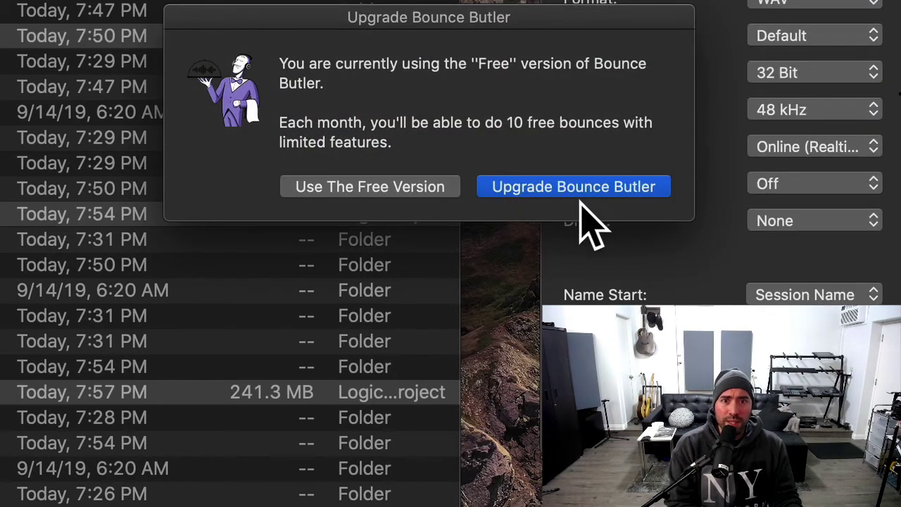
left_click(354, 189)
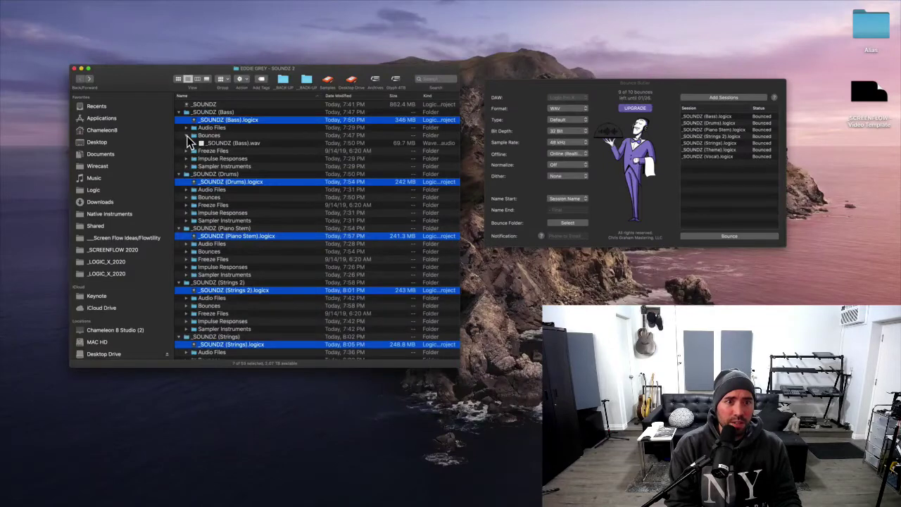
left_click(187, 136)
left_click(187, 190)
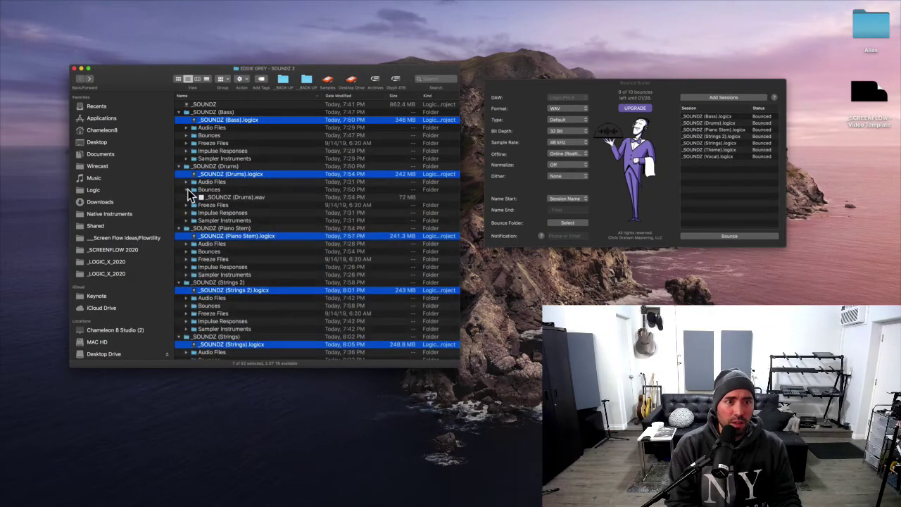
left_click(215, 198)
scroll(226, 226, "down", 3)
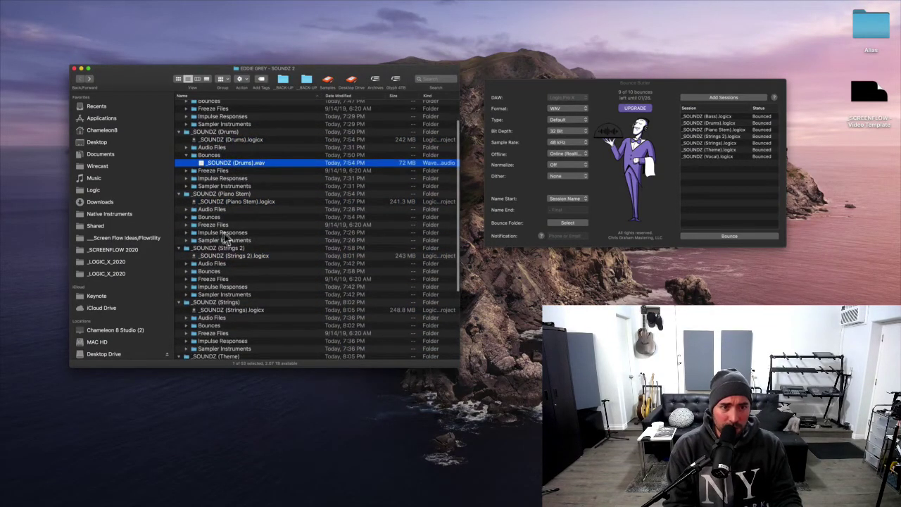
left_click(186, 217)
left_click(217, 226)
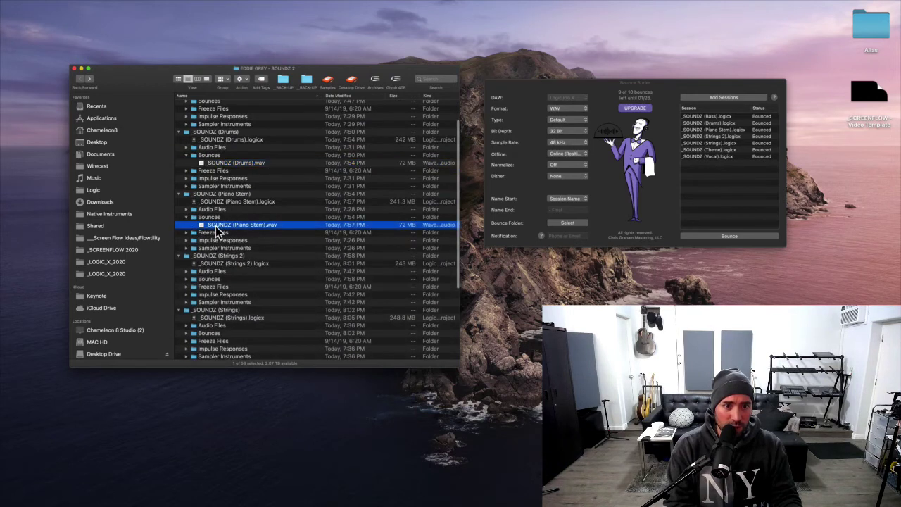